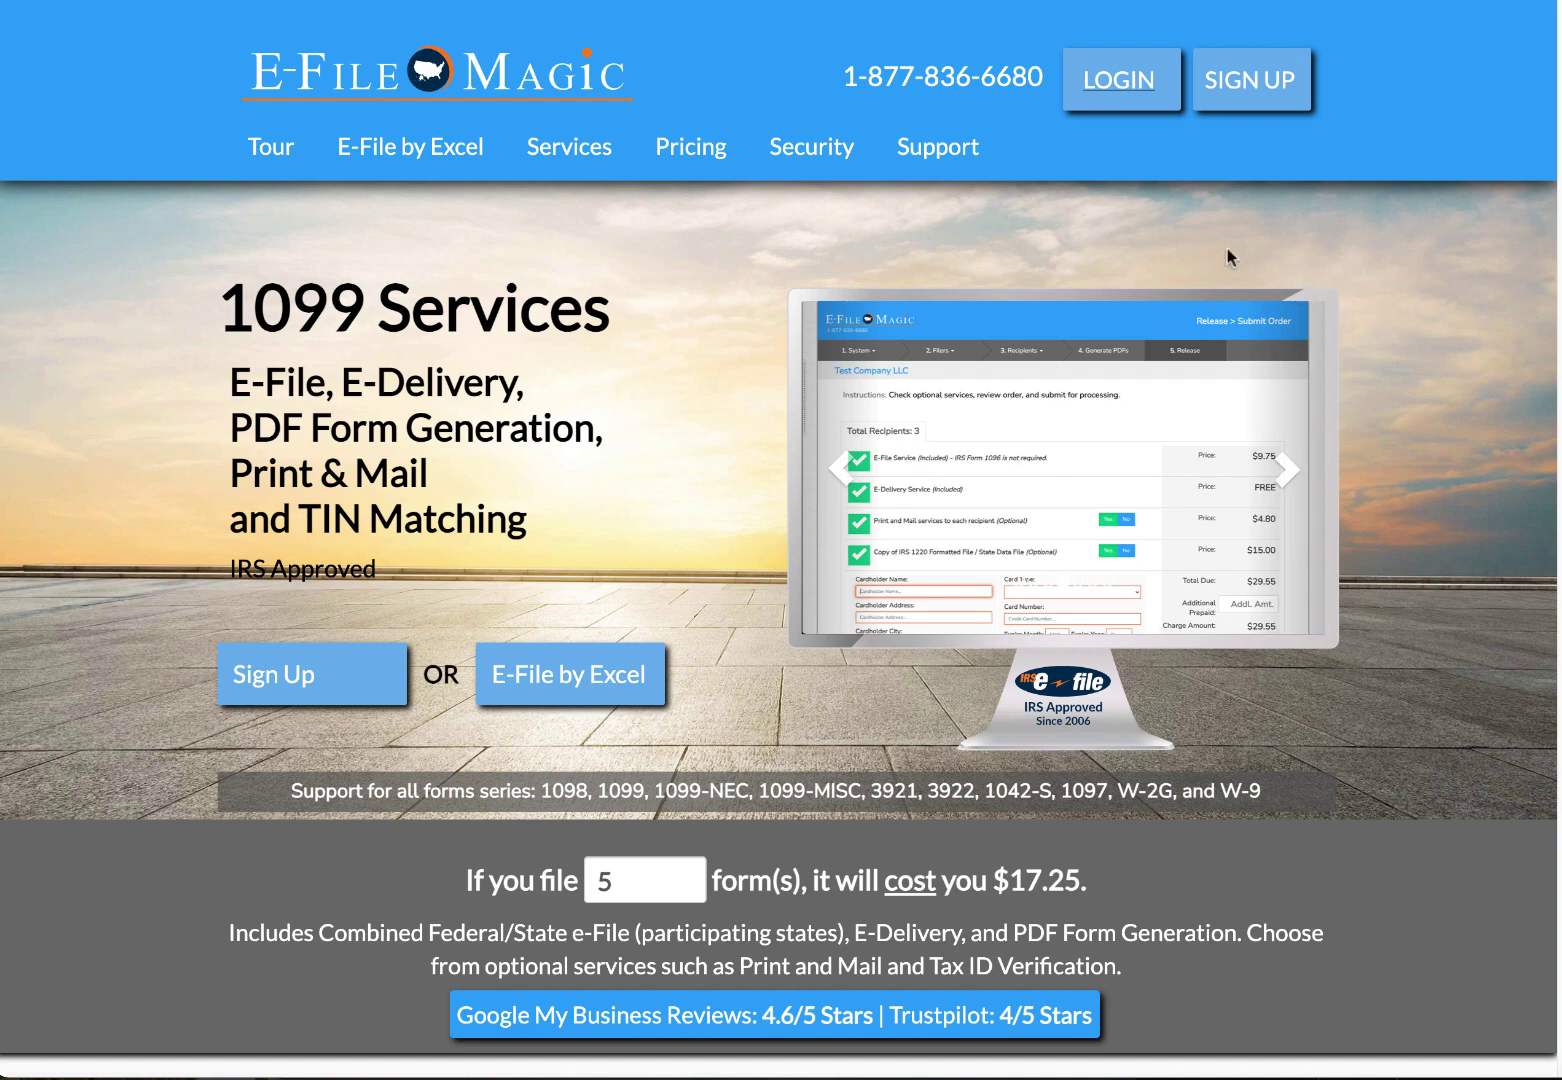
- Go to the E-File Magic account sign-in page via LOGIN
left_click(1089, 78)
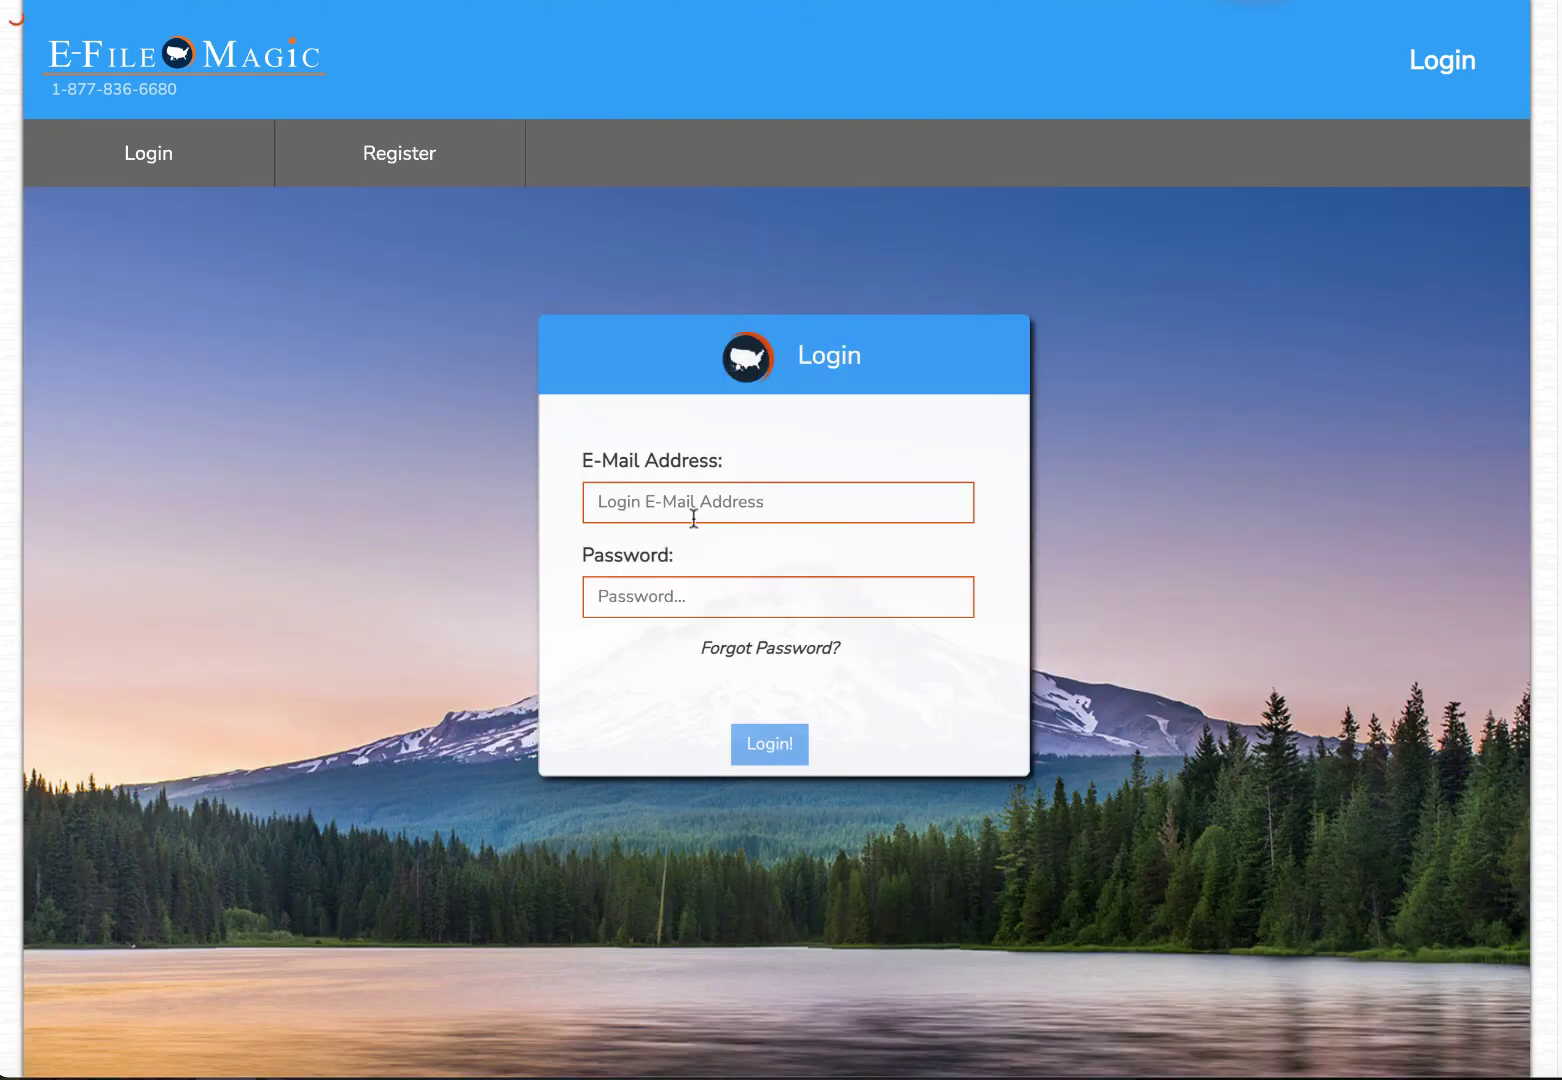
- Log in with the account e-mail address and password
left_click(694, 516)
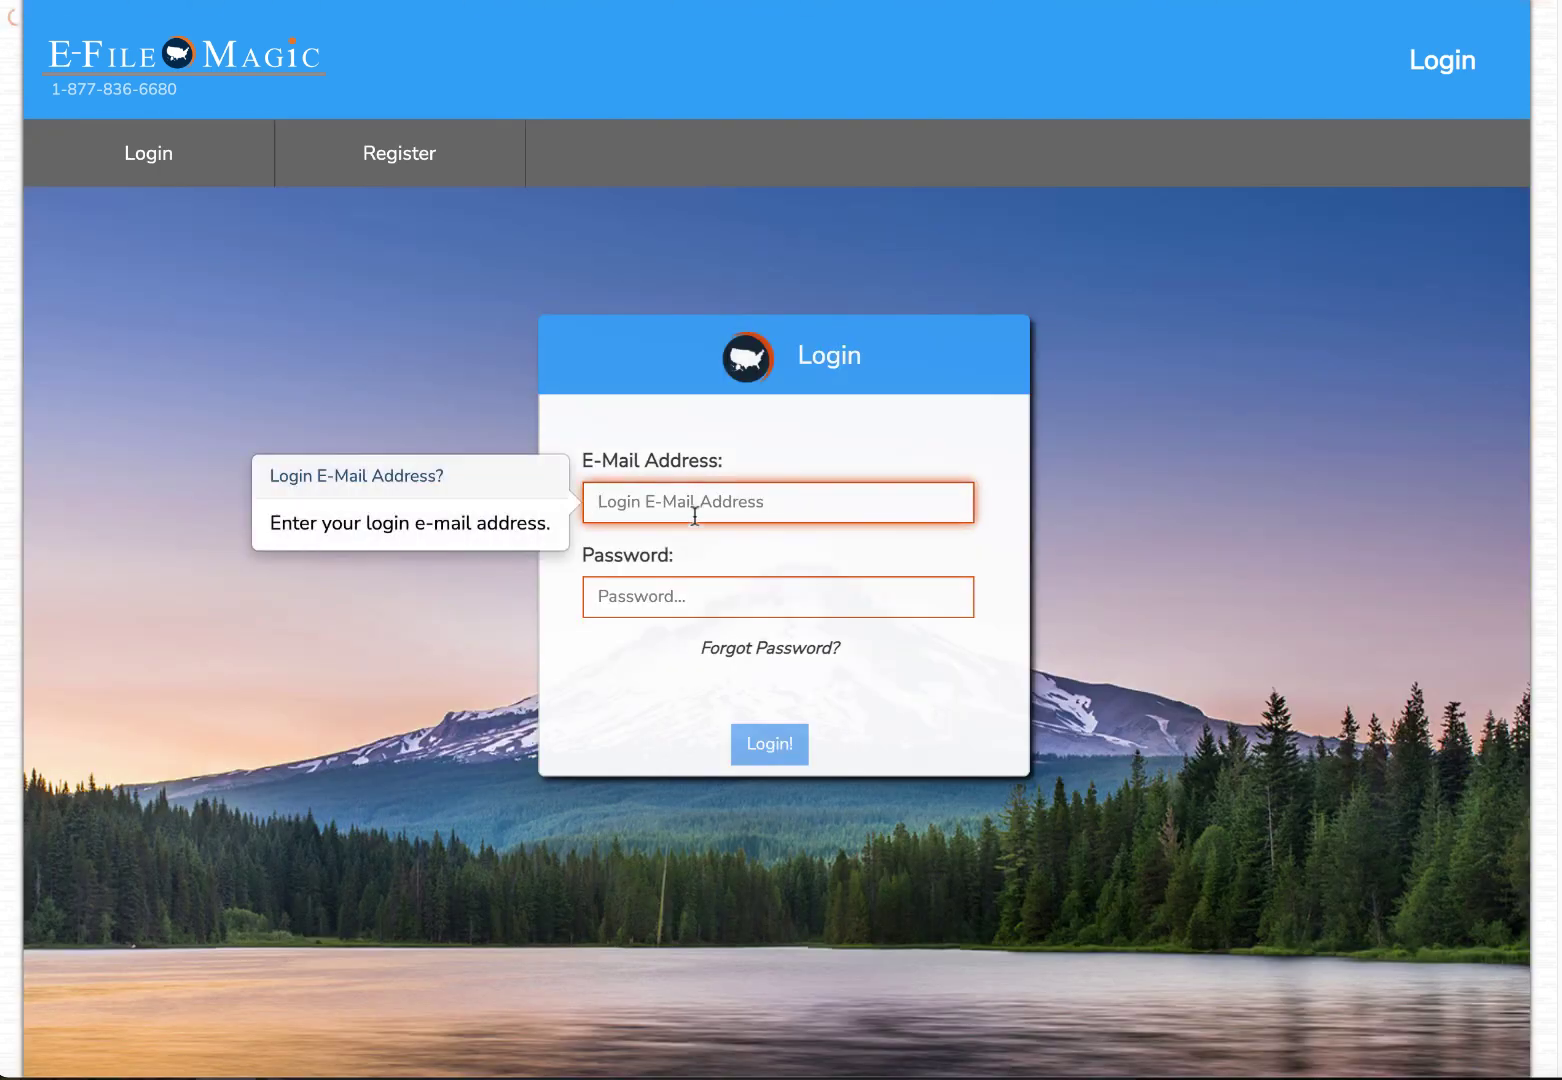
key("Tab")
type("••••••")
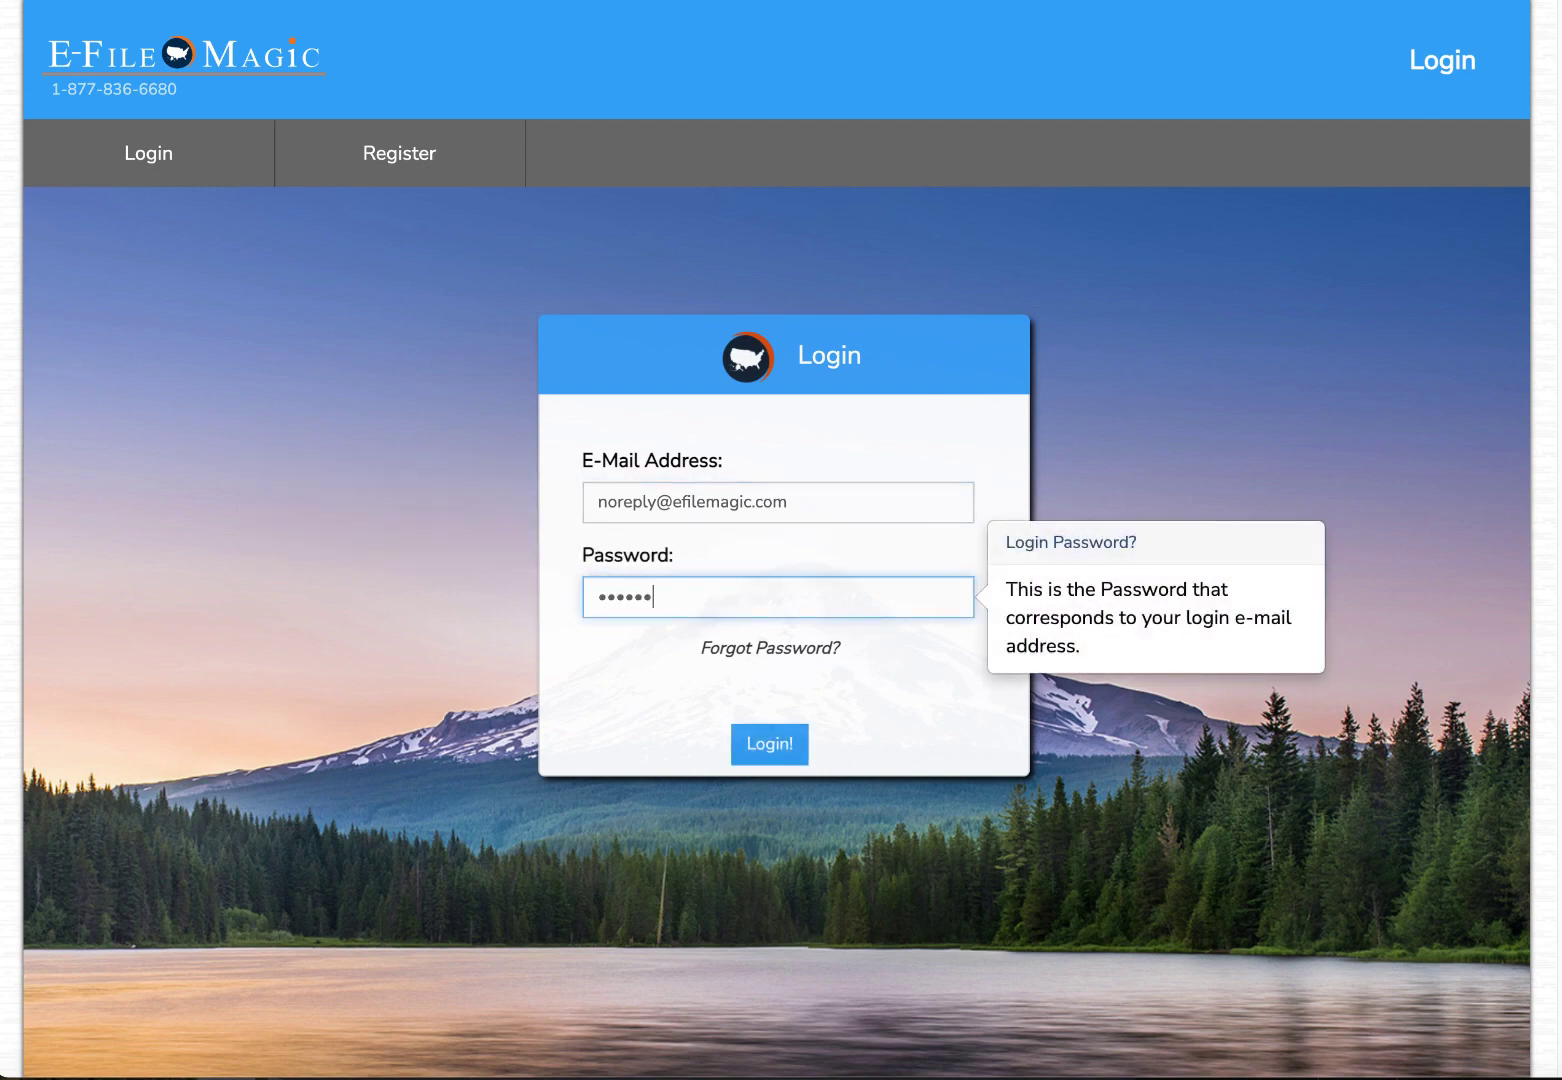
type("•••")
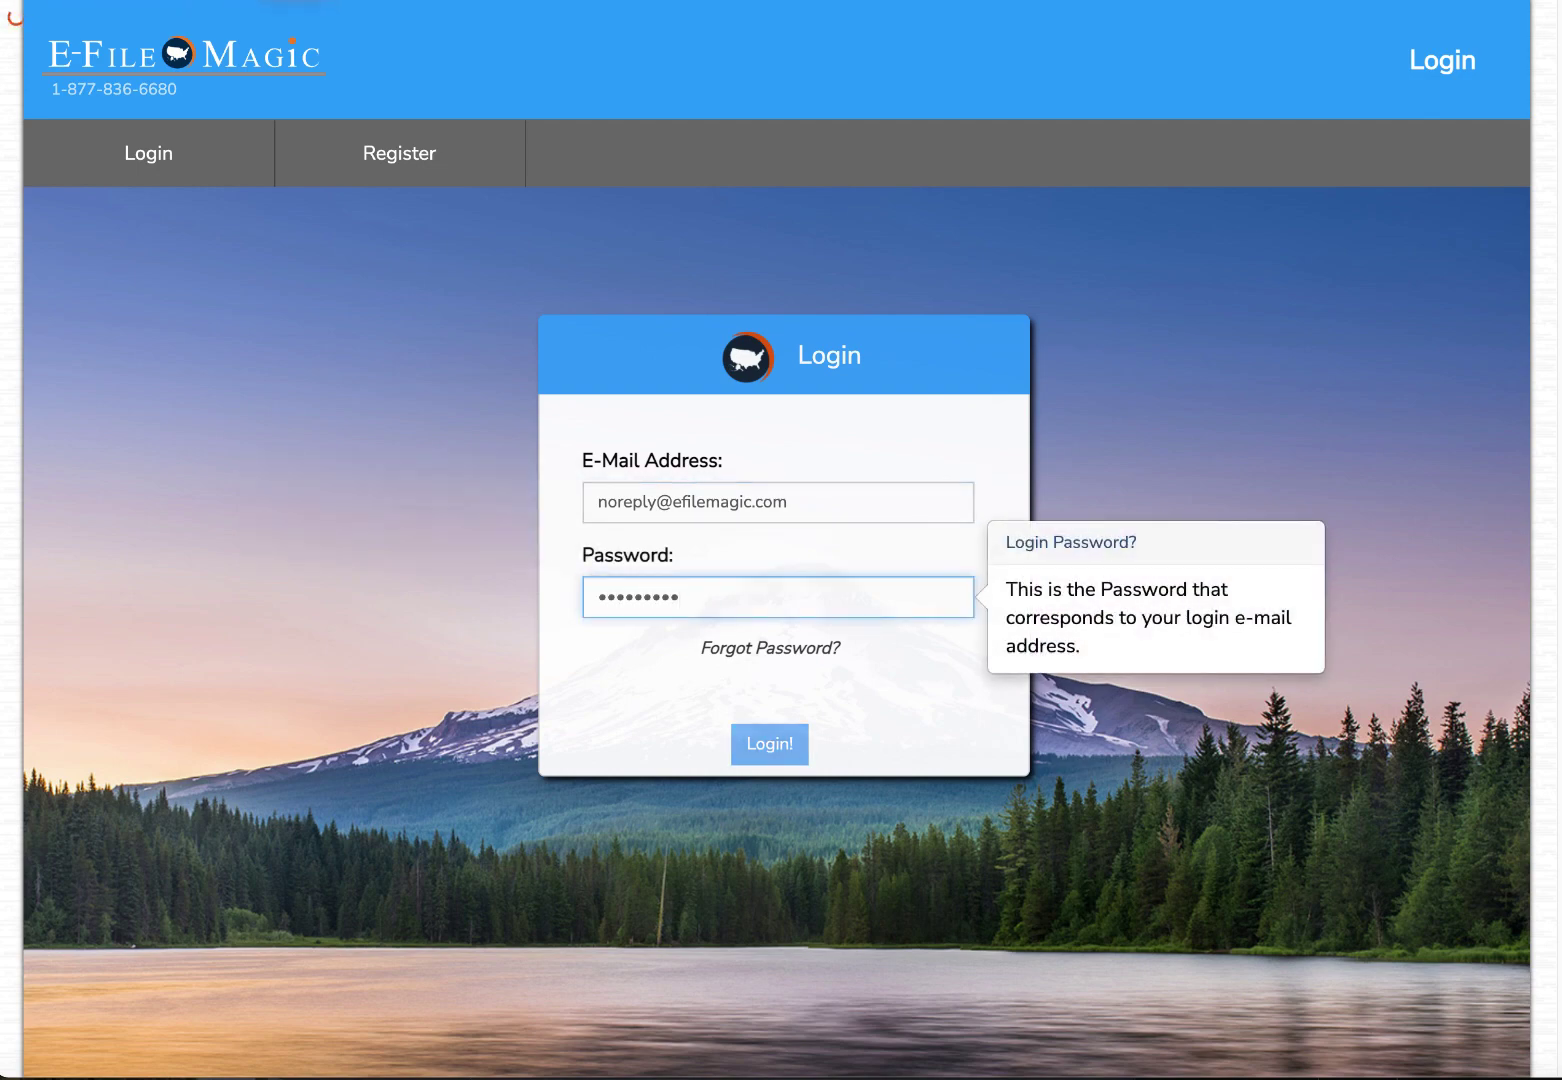
key("Return")
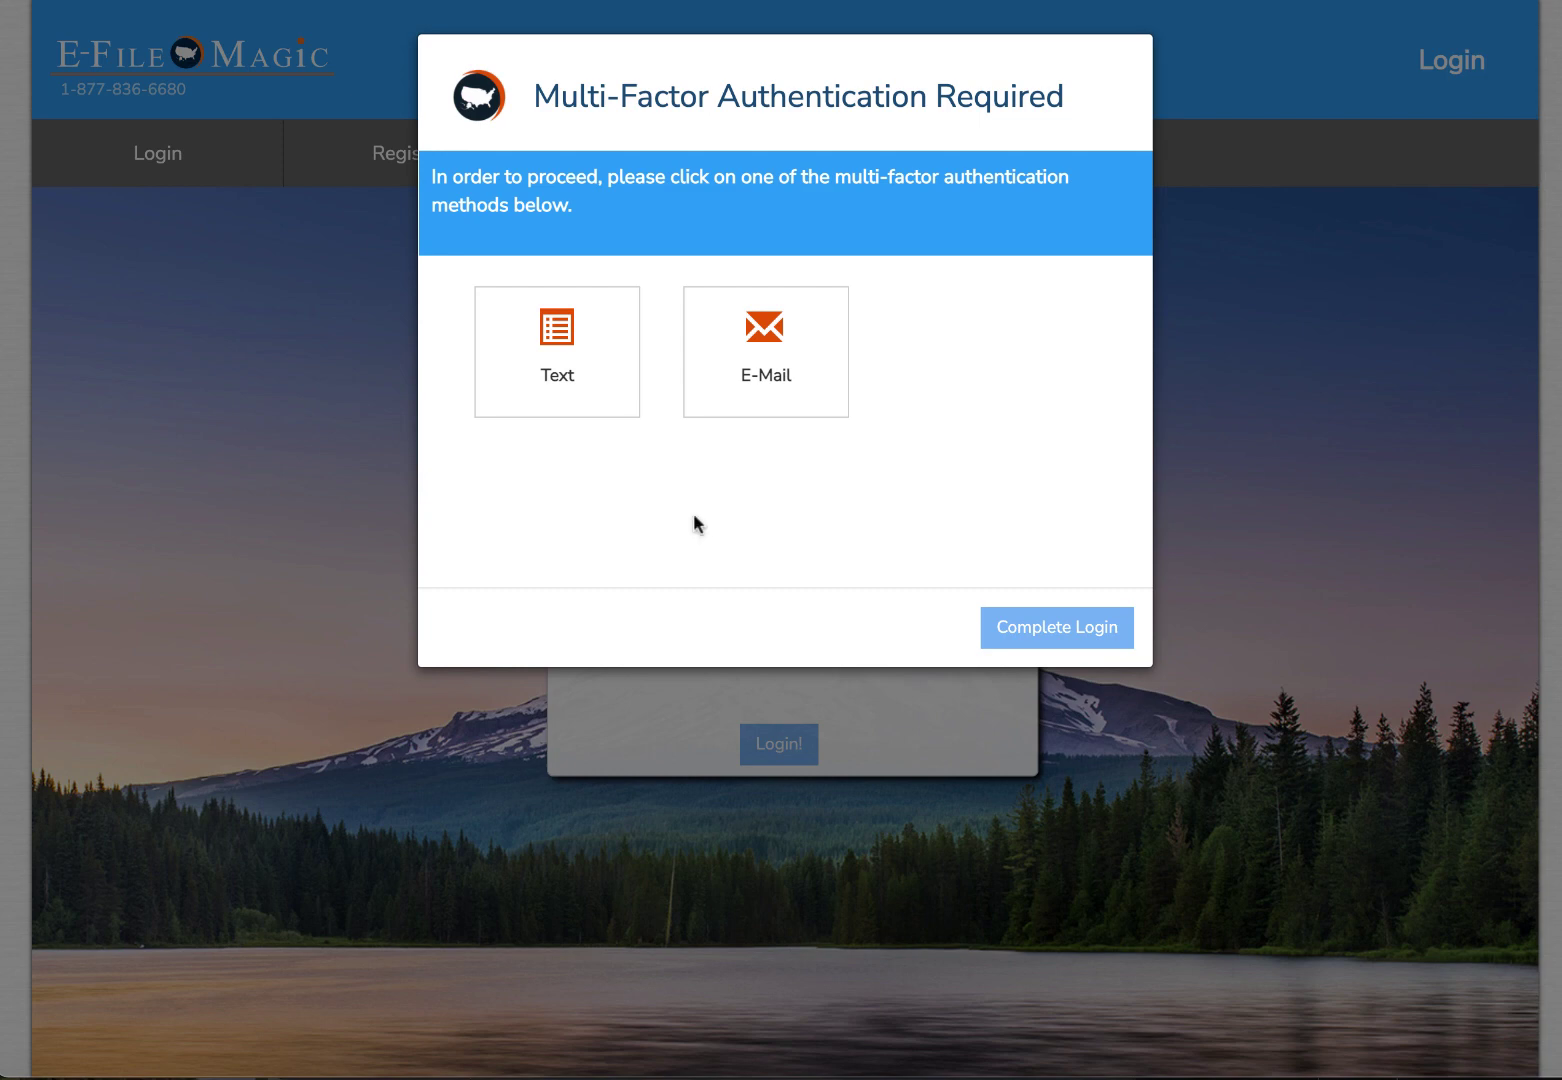
- Choose text-message verification and enter the received verification code
left_click(568, 399)
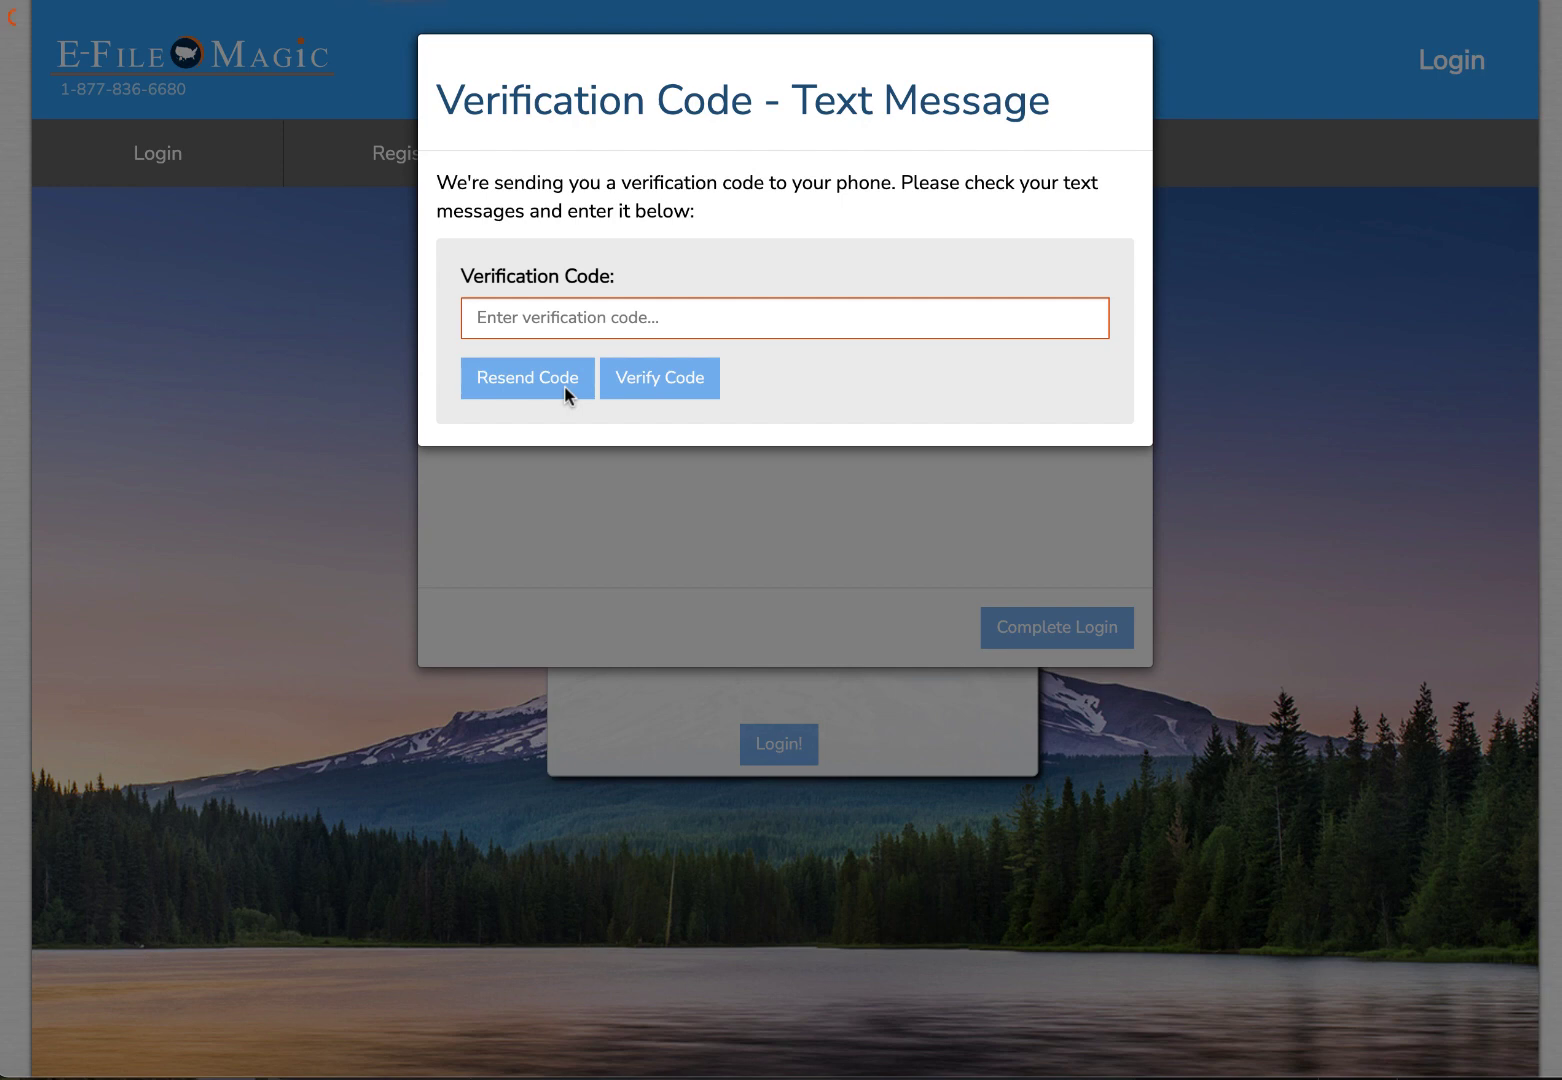
left_click(616, 315)
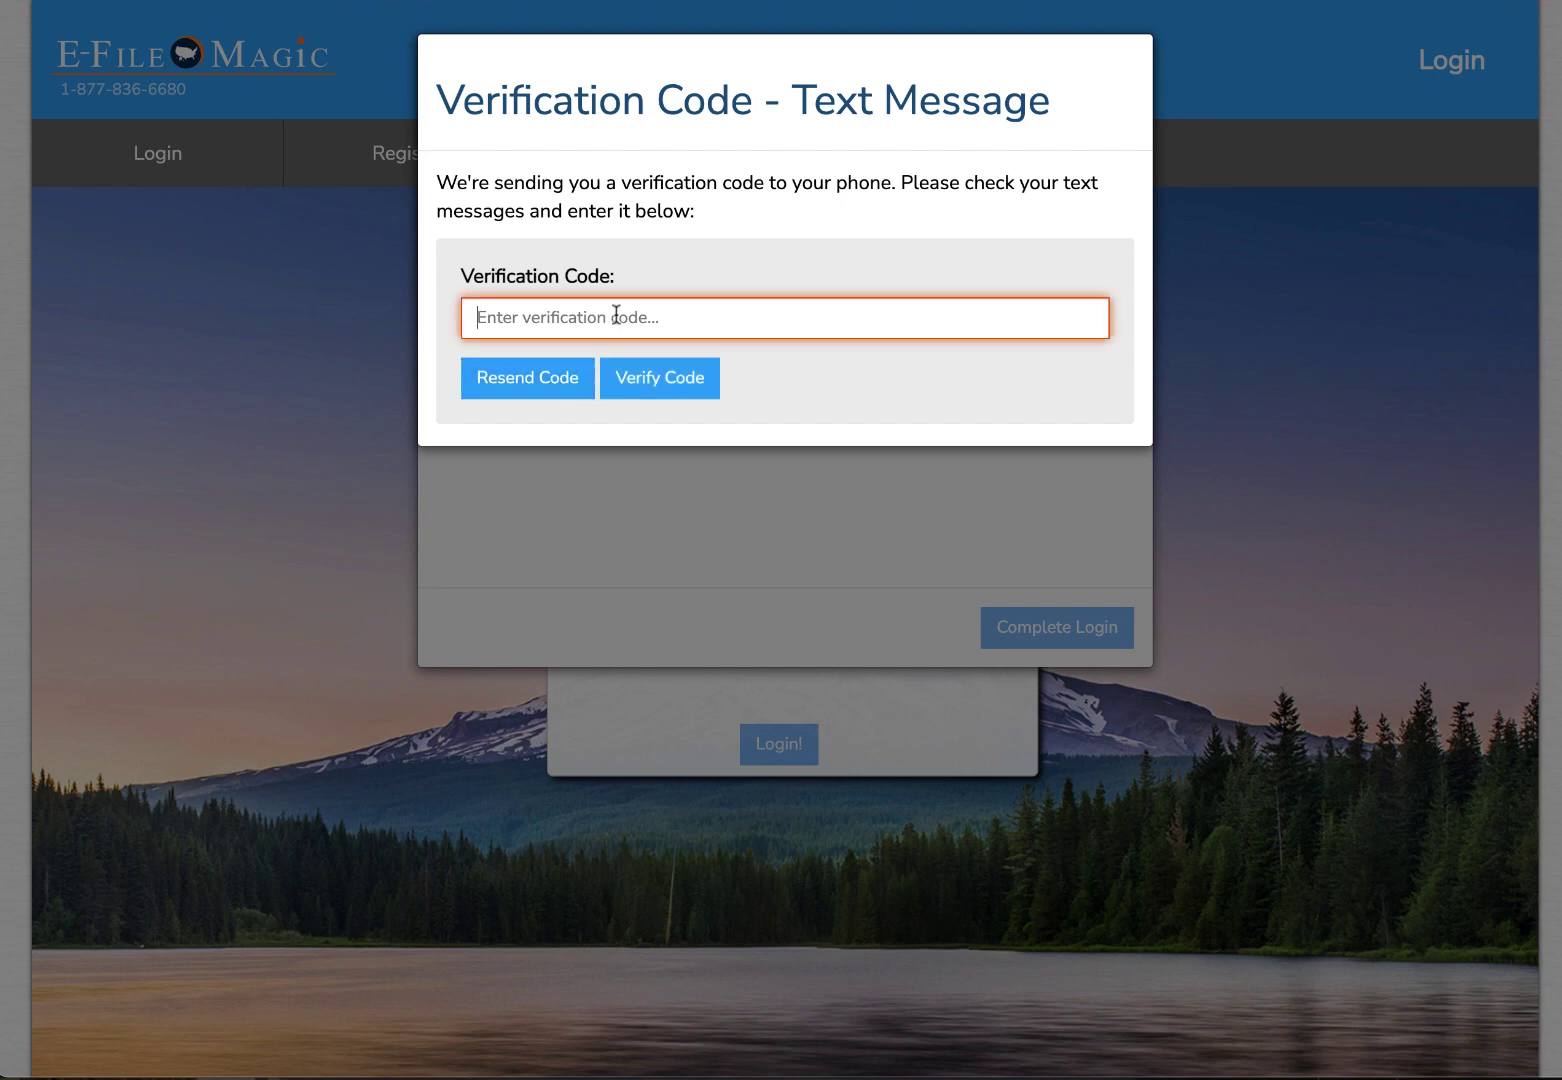
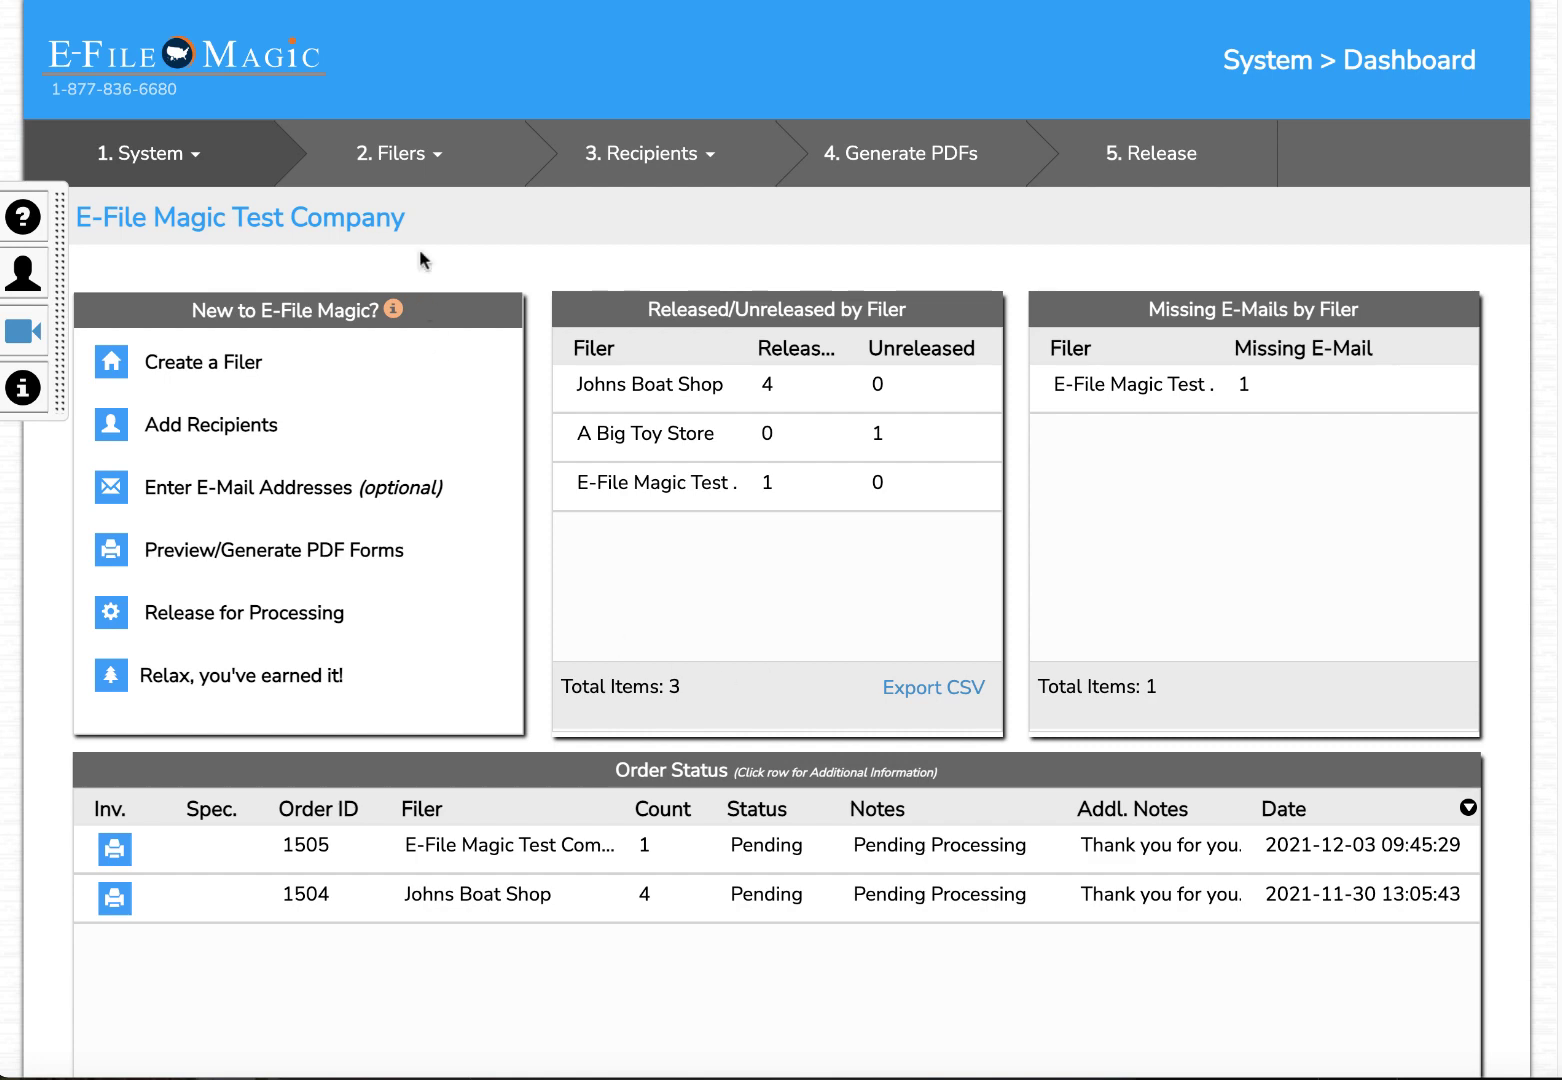
- Start a new 1098/1099 filer with its tax ID and the name Johns Construction Service
left_click(416, 172)
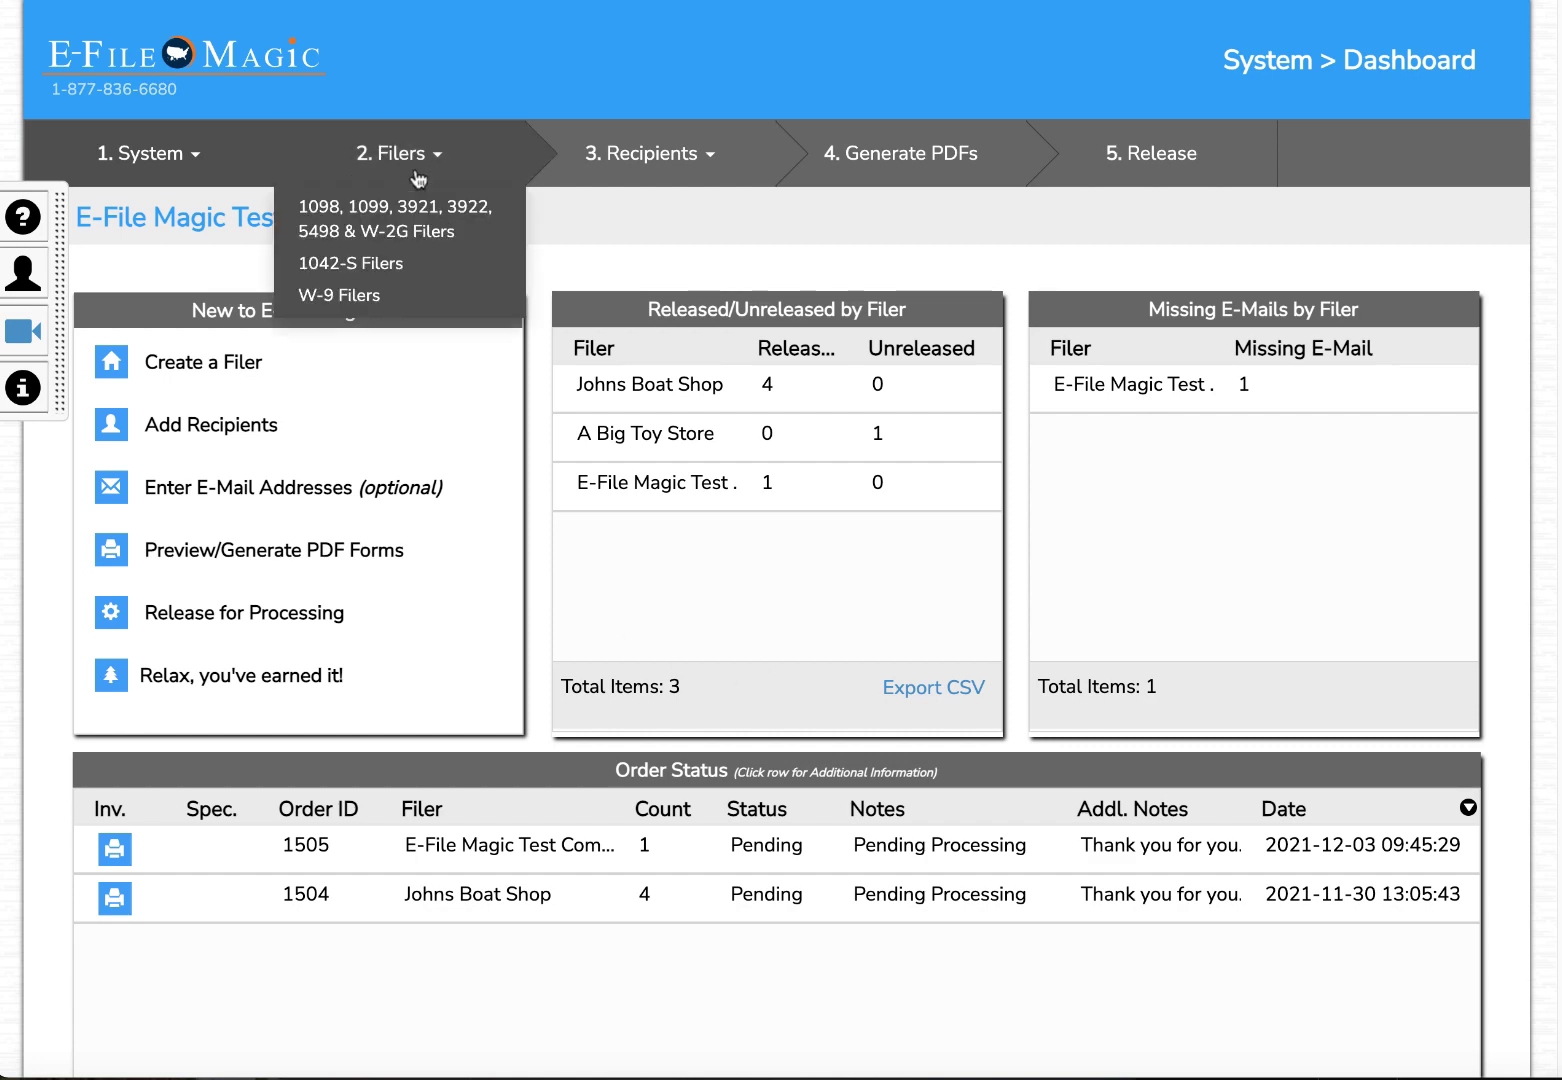
left_click(410, 224)
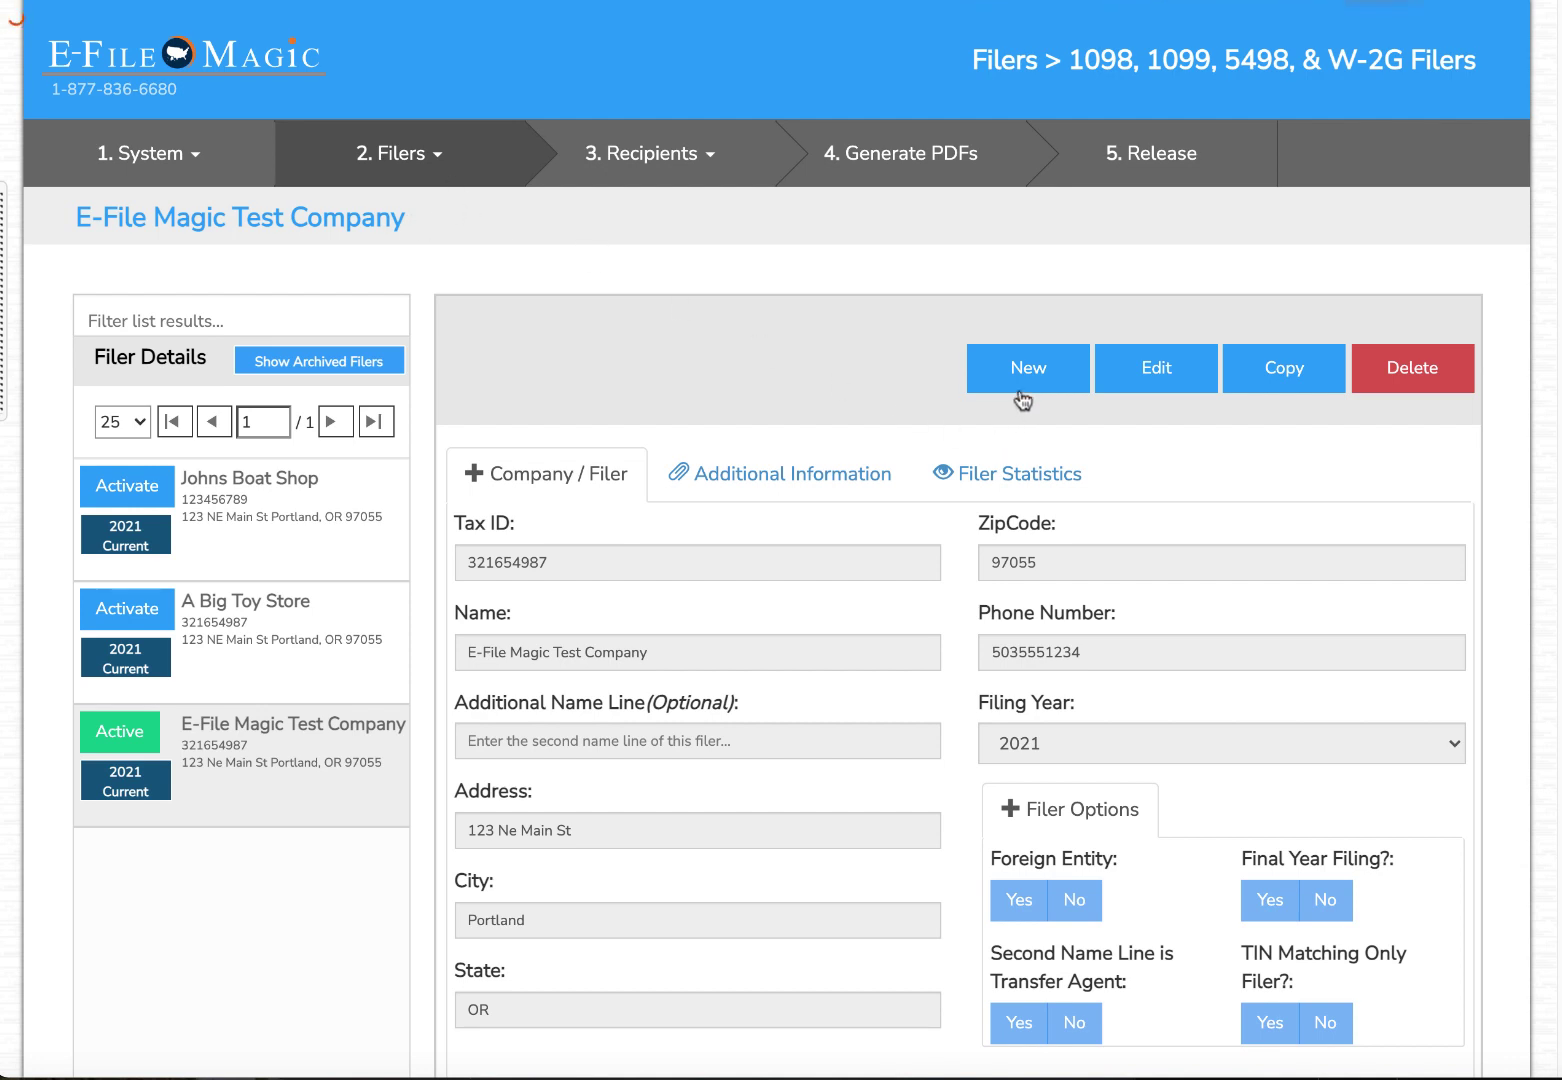
left_click(1016, 382)
left_click(667, 568)
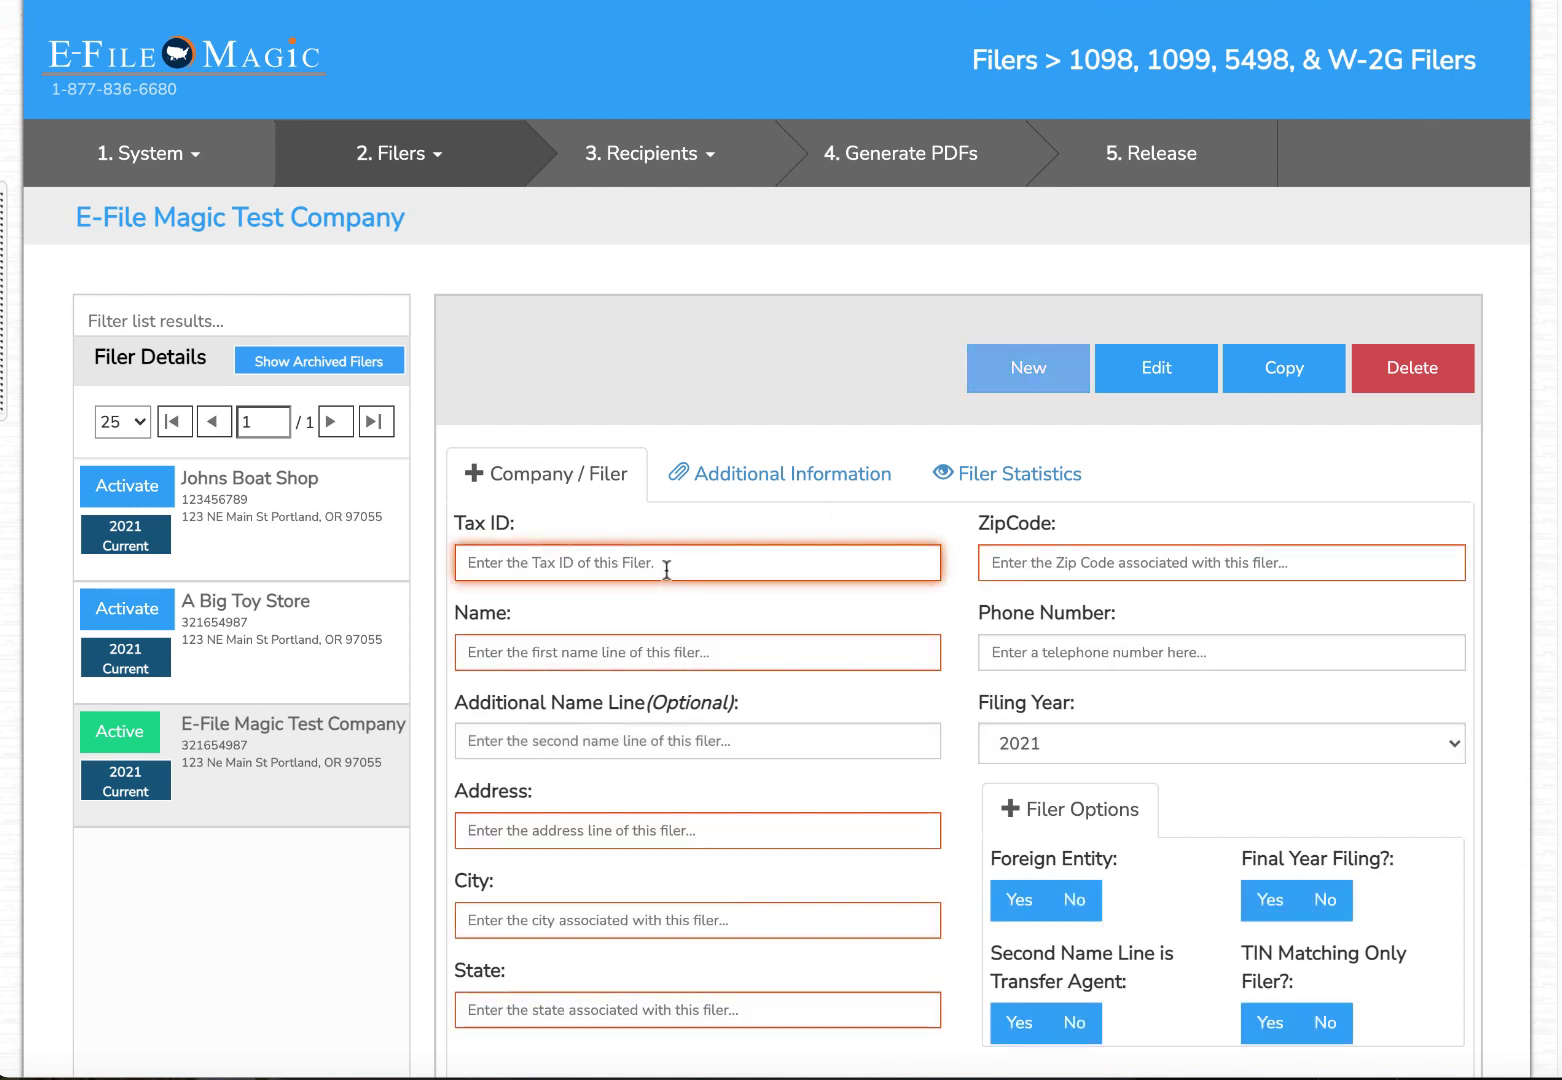
left_click(697, 652)
key("shift+Tab")
key("Right")
key("Tab")
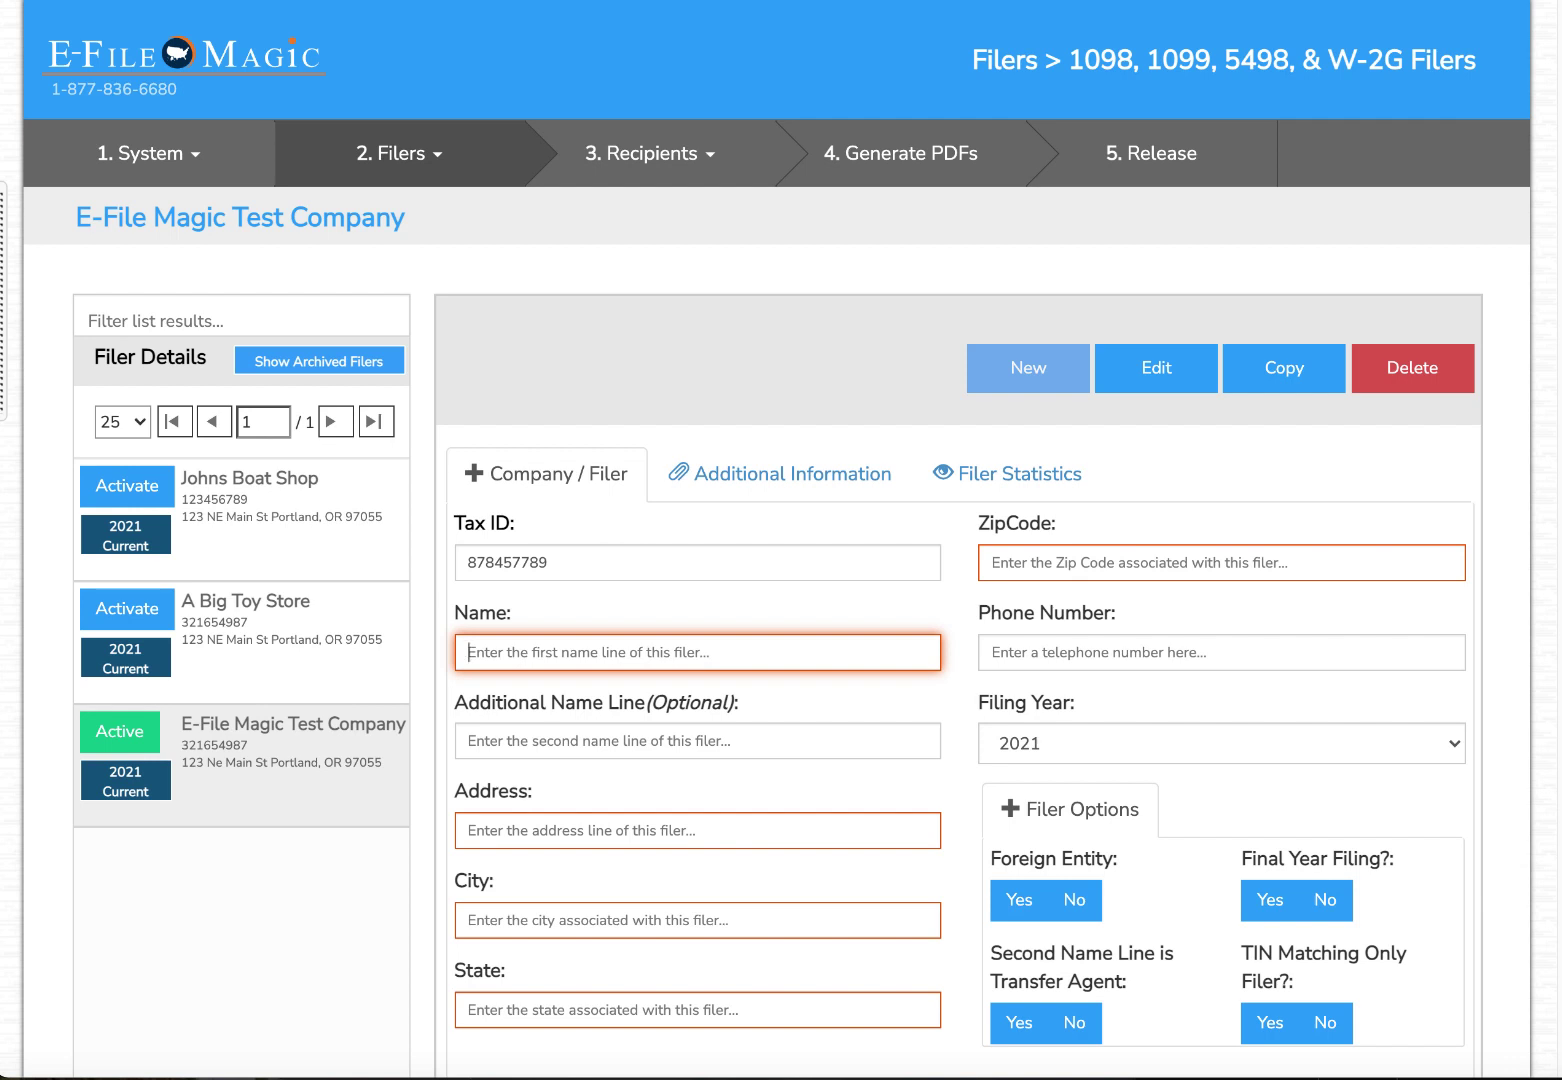
type("Johns Cons")
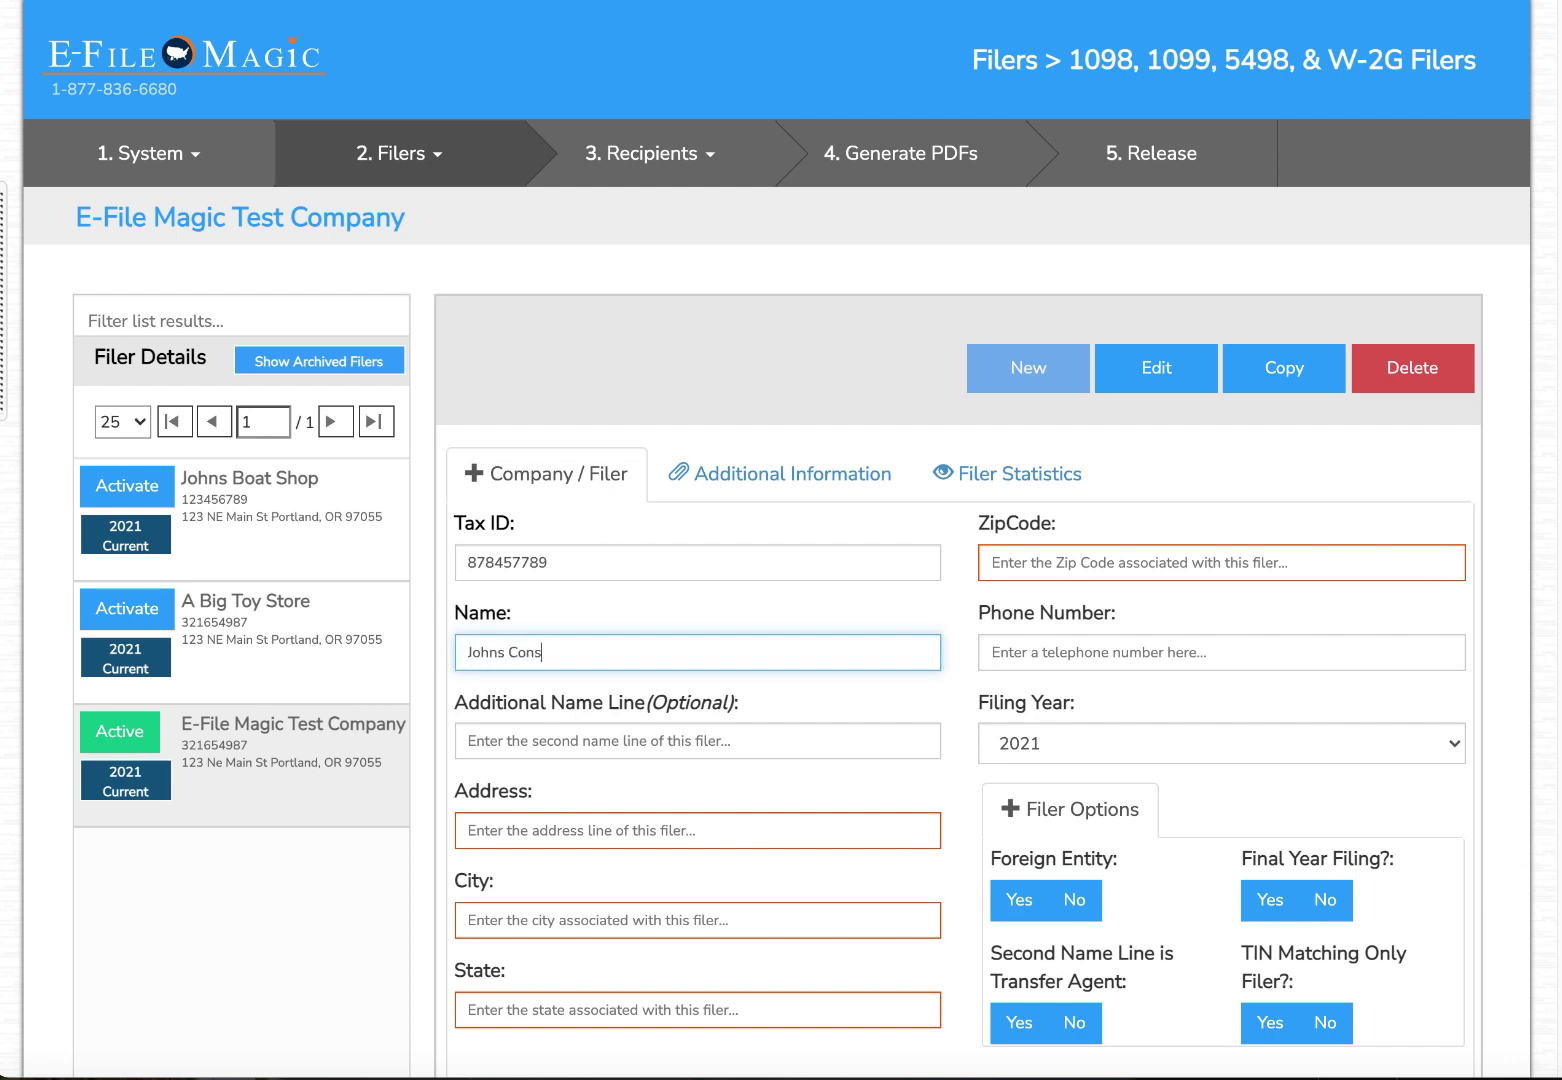
type("truction Service")
- Enter the filer's street address, city, state, ZIP code and phone number
scroll(776, 540, "down", 1)
left_click(540, 765)
type("123")
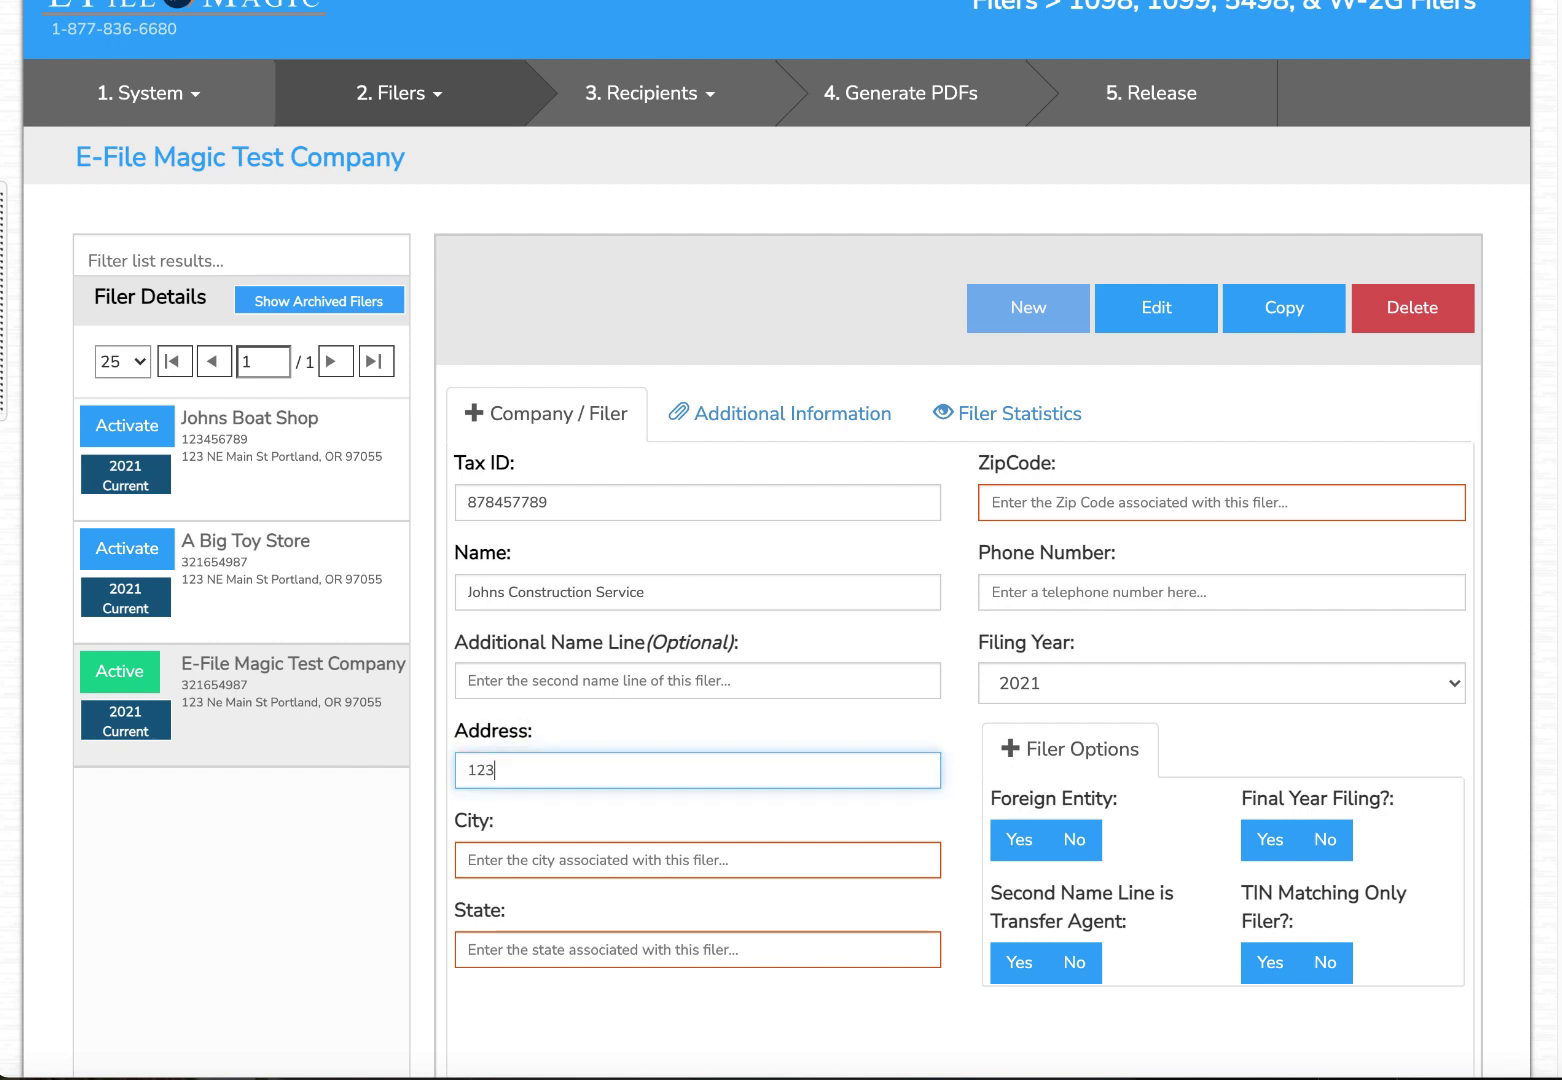
type(" NE Main St")
key("Tab")
type("Portland")
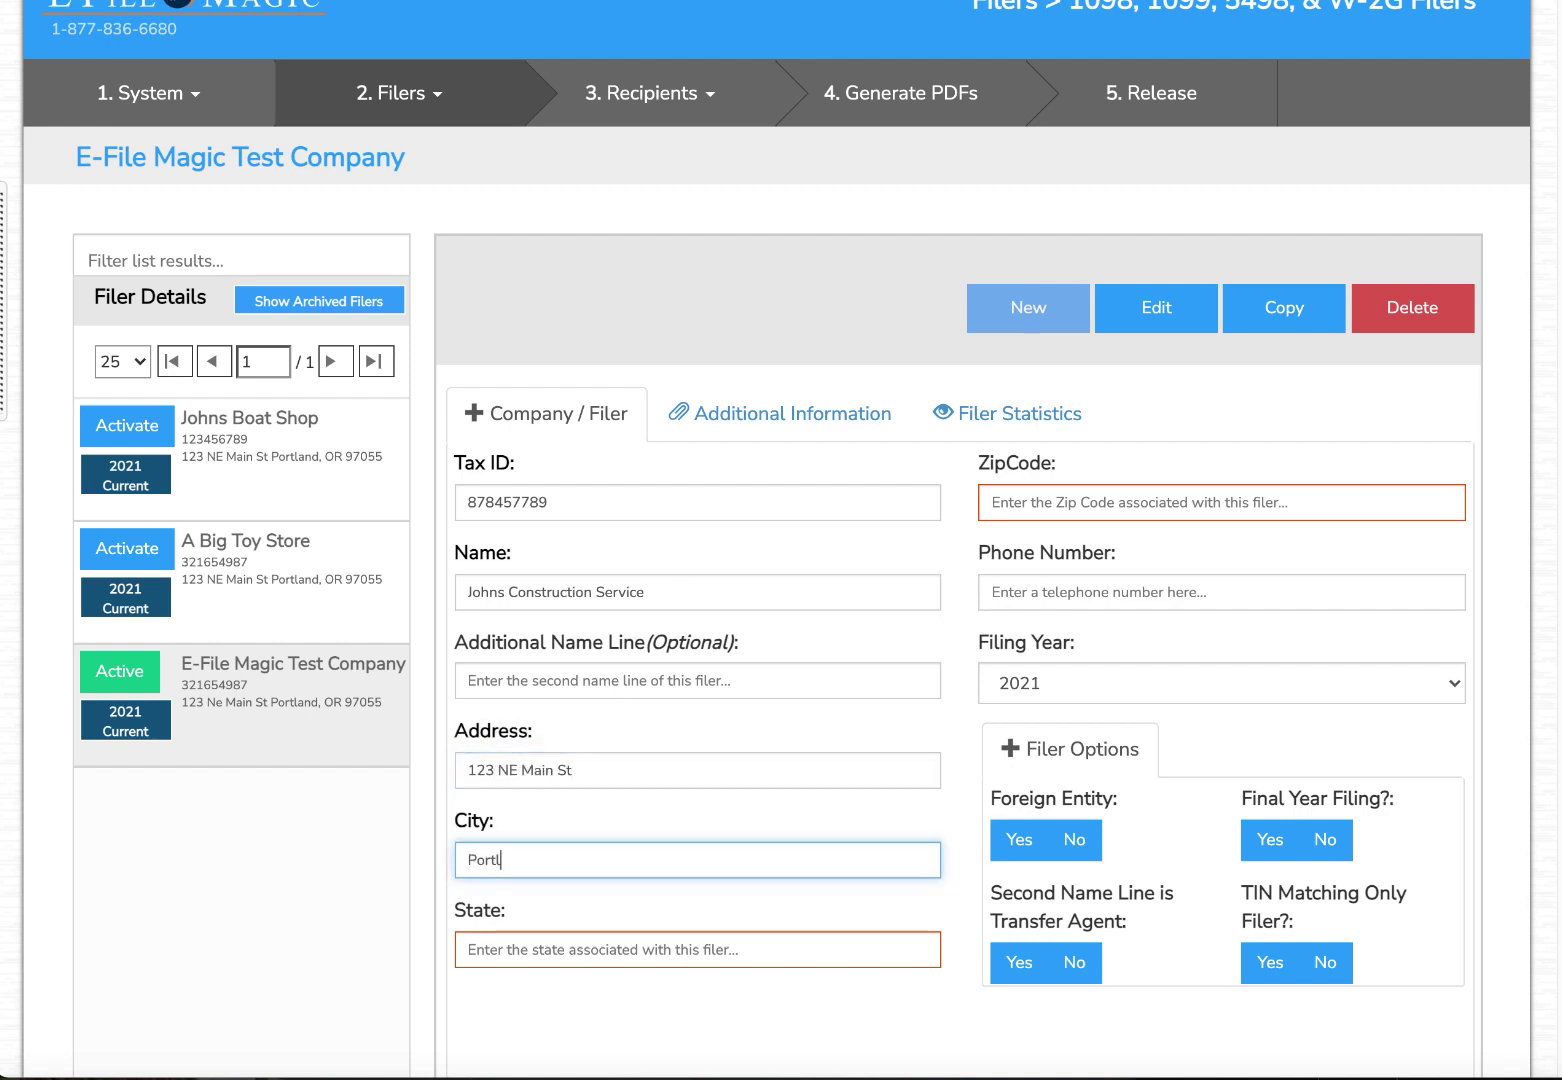
key("Tab")
type("OR")
key("Tab")
type("97213")
key("Tab")
type("5035551234")
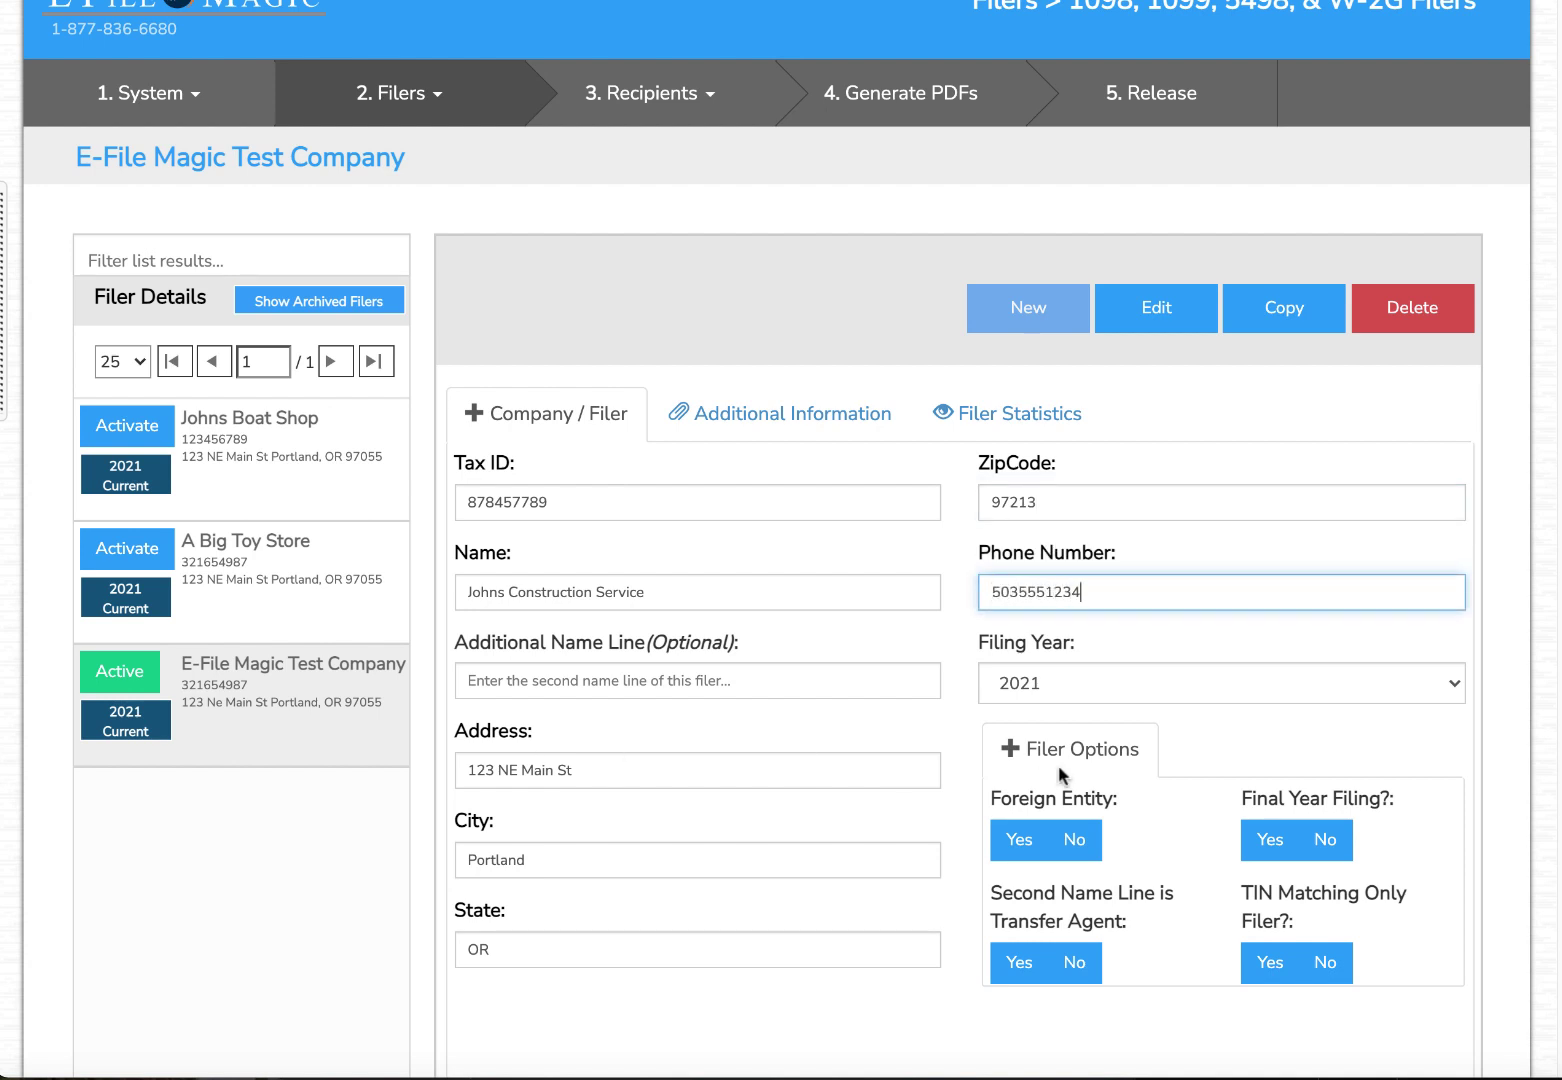
scroll(1058, 765, "down", 3)
- Save Johns Construction Service as a new filer and bring up the Recipients menu
left_click(1413, 972)
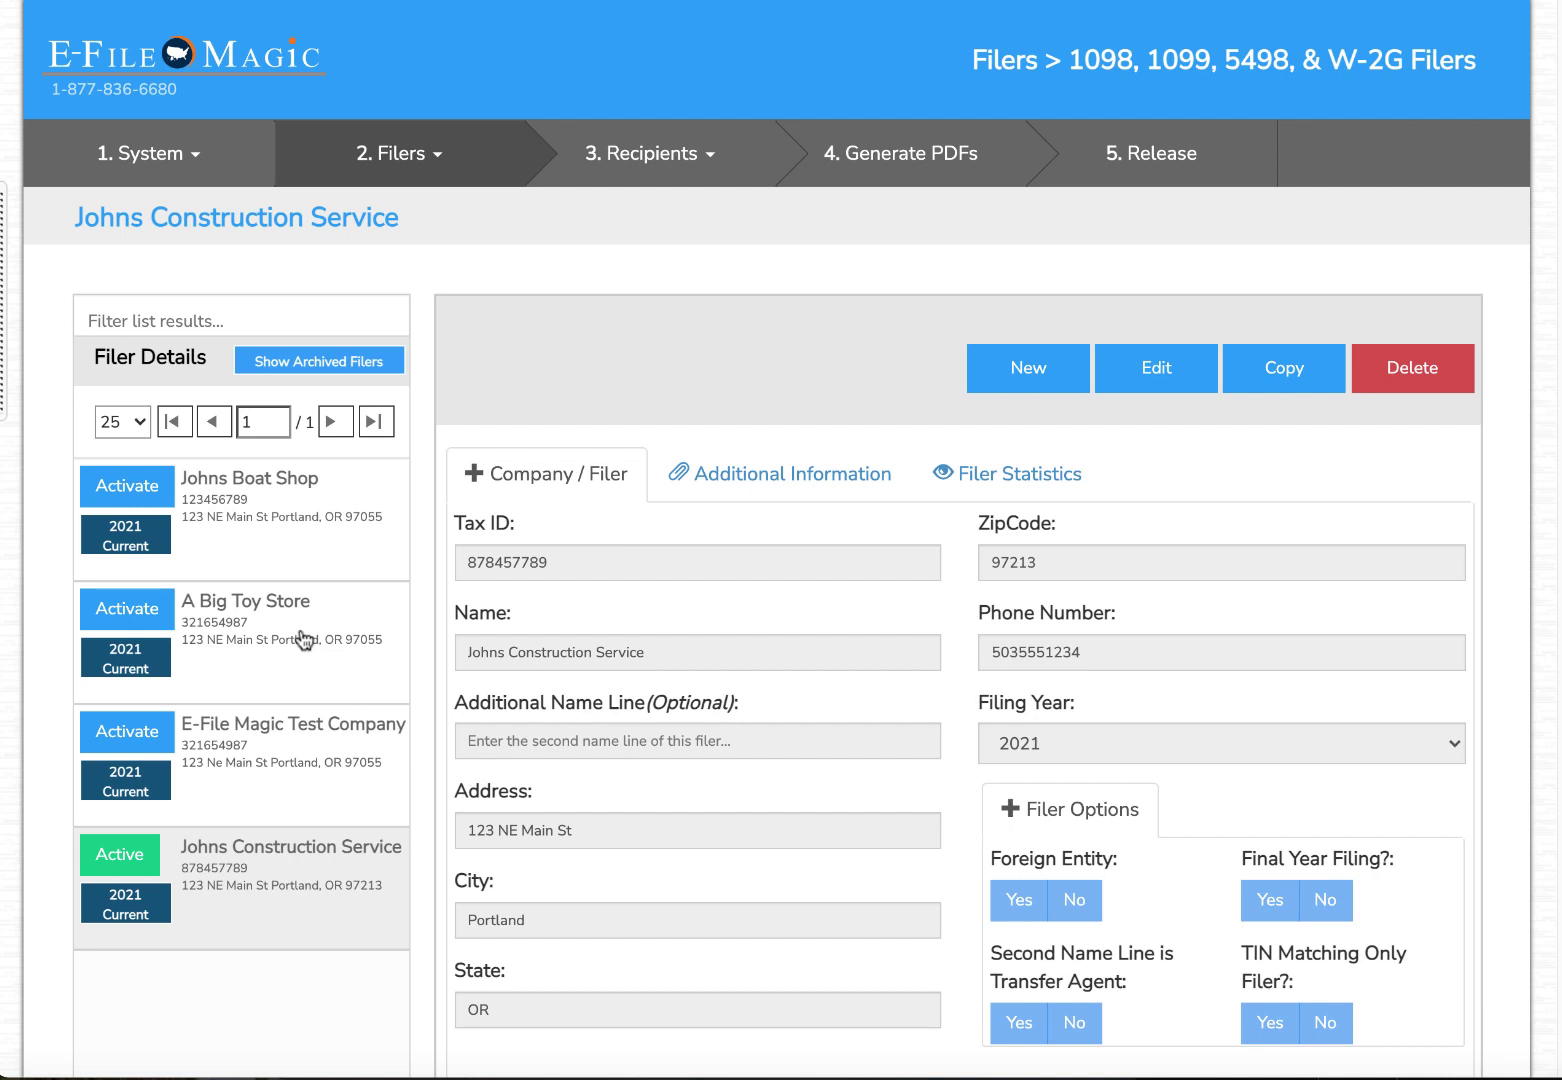
left_click(640, 168)
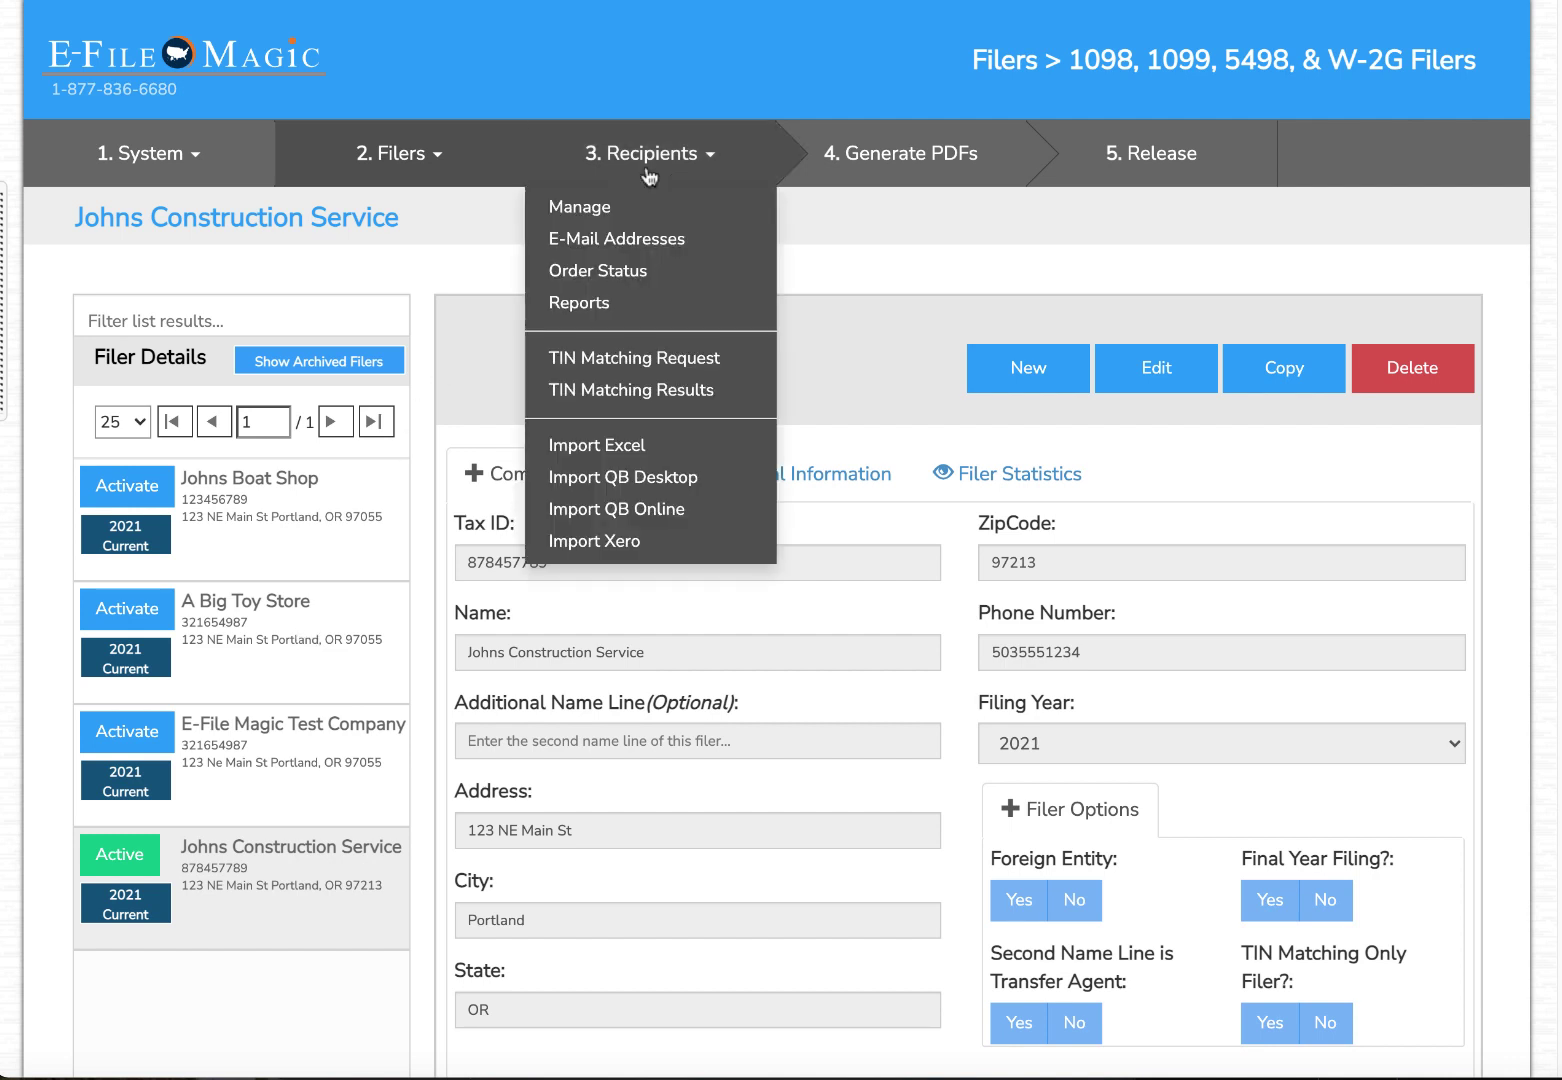
- Start a new 1099NEC recipient record with the recipient's TIN and full name
left_click(651, 208)
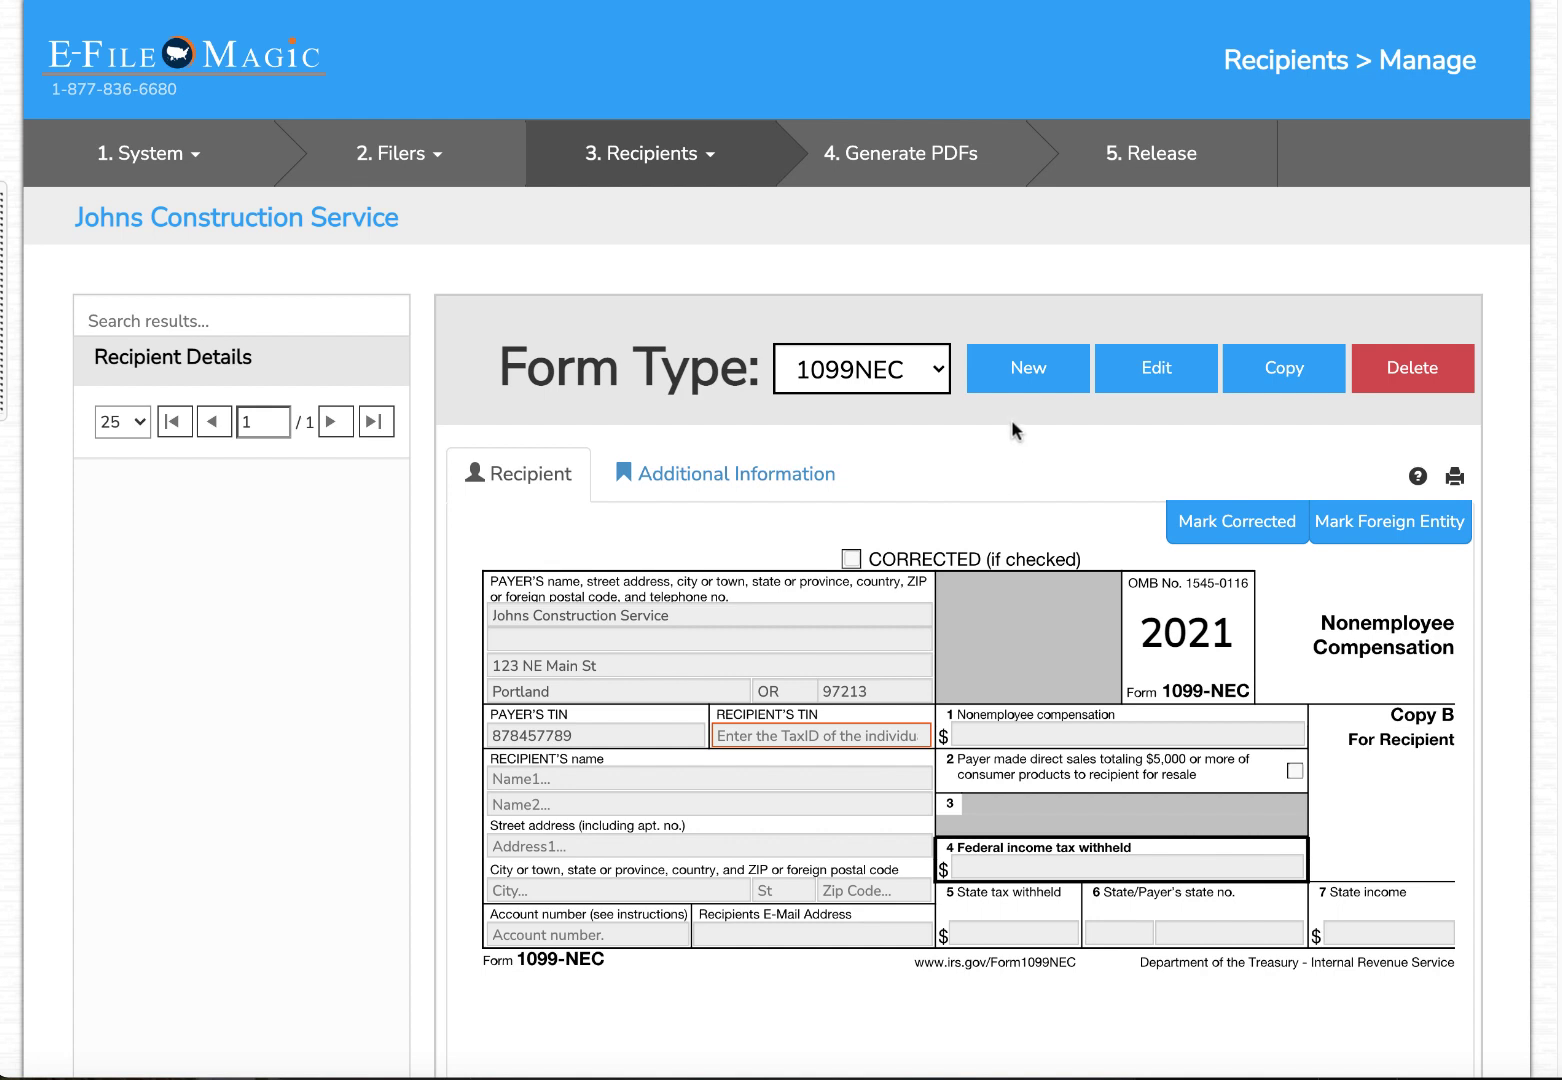
left_click(890, 380)
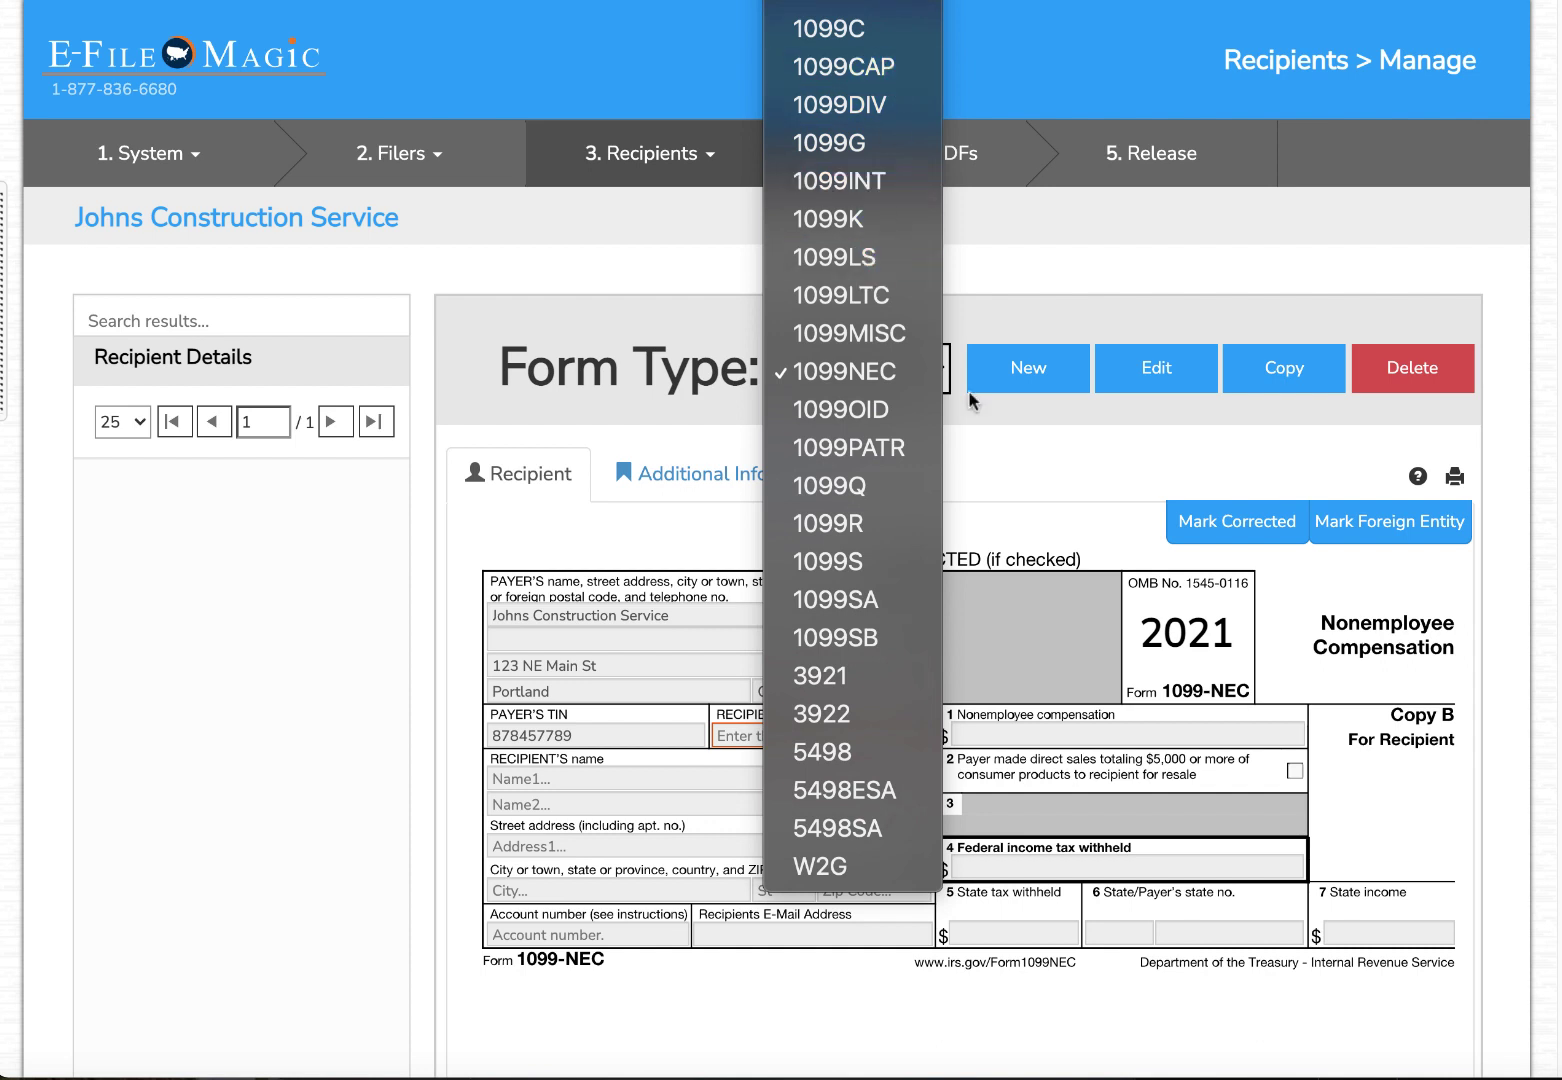
left_click(1058, 440)
left_click(1045, 372)
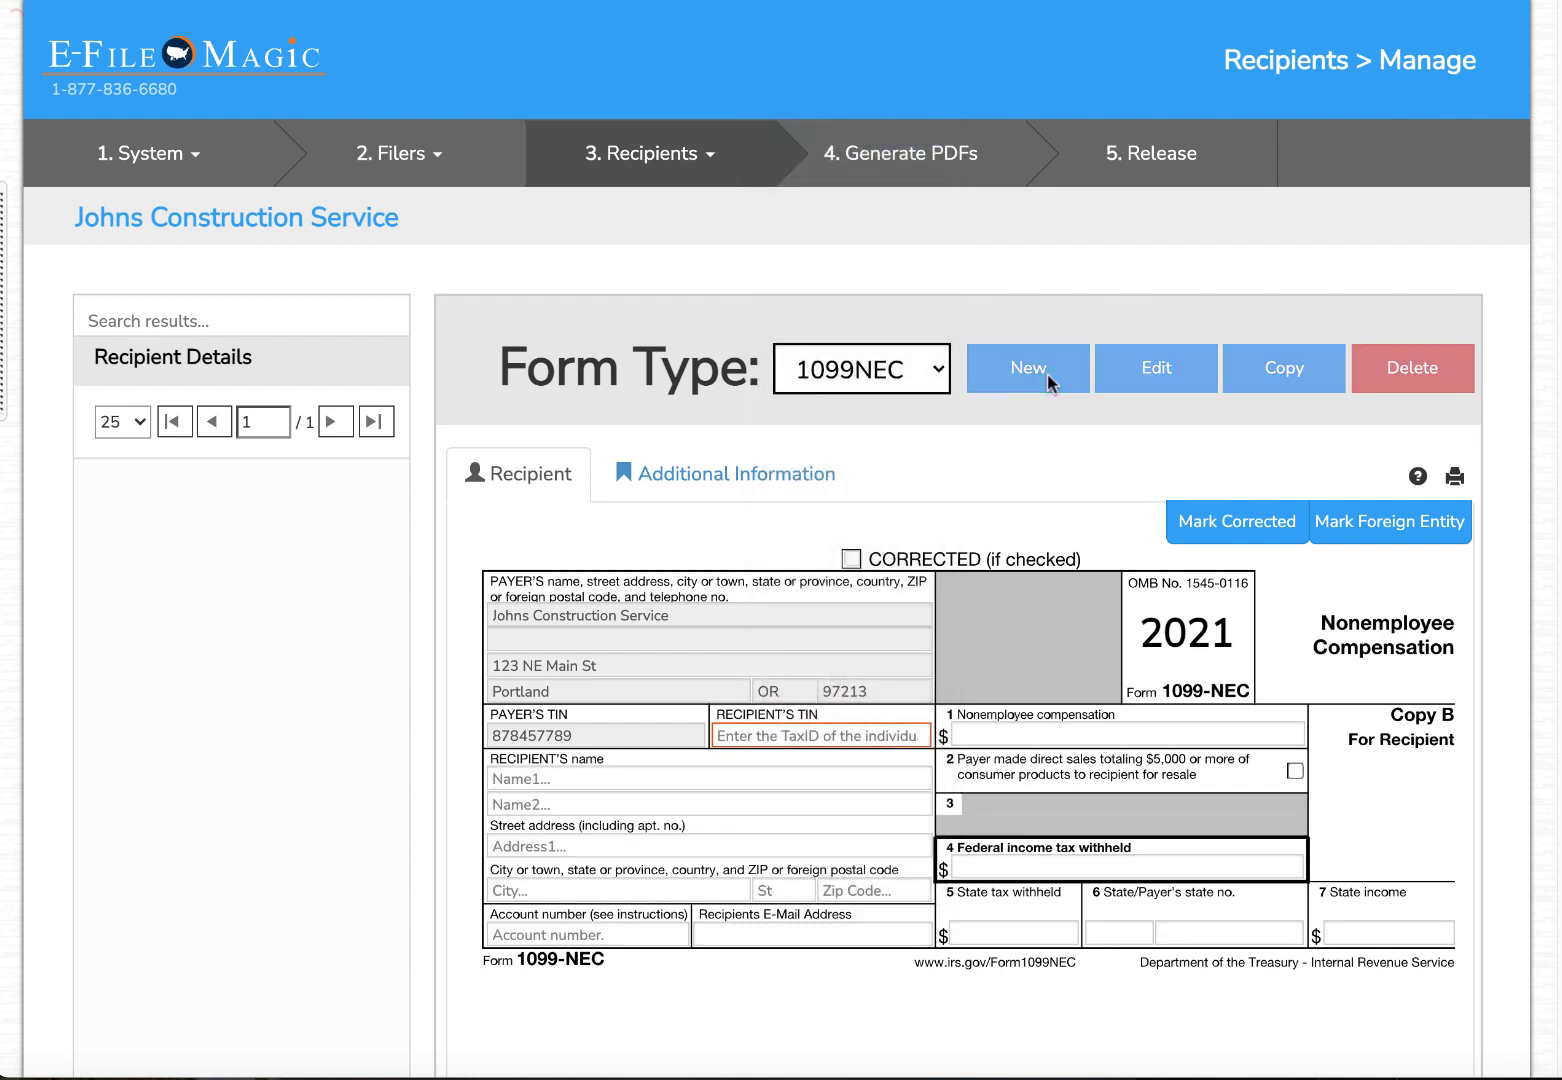
left_click(775, 737)
type("987654321")
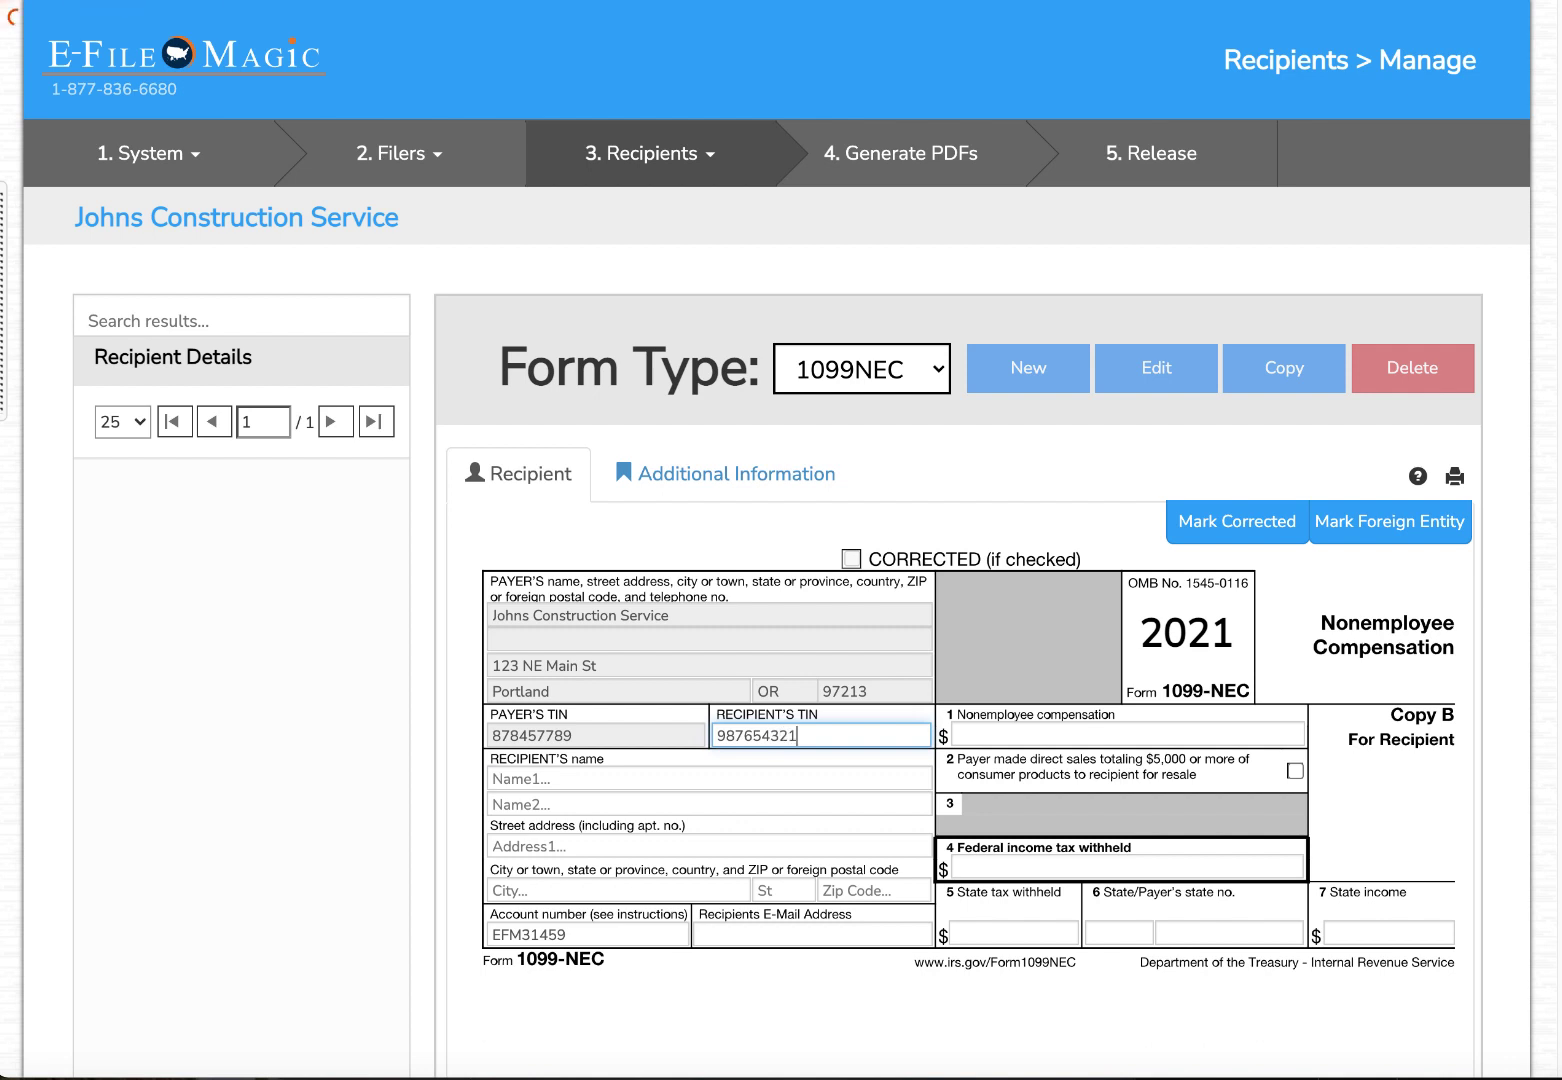
key("Tab")
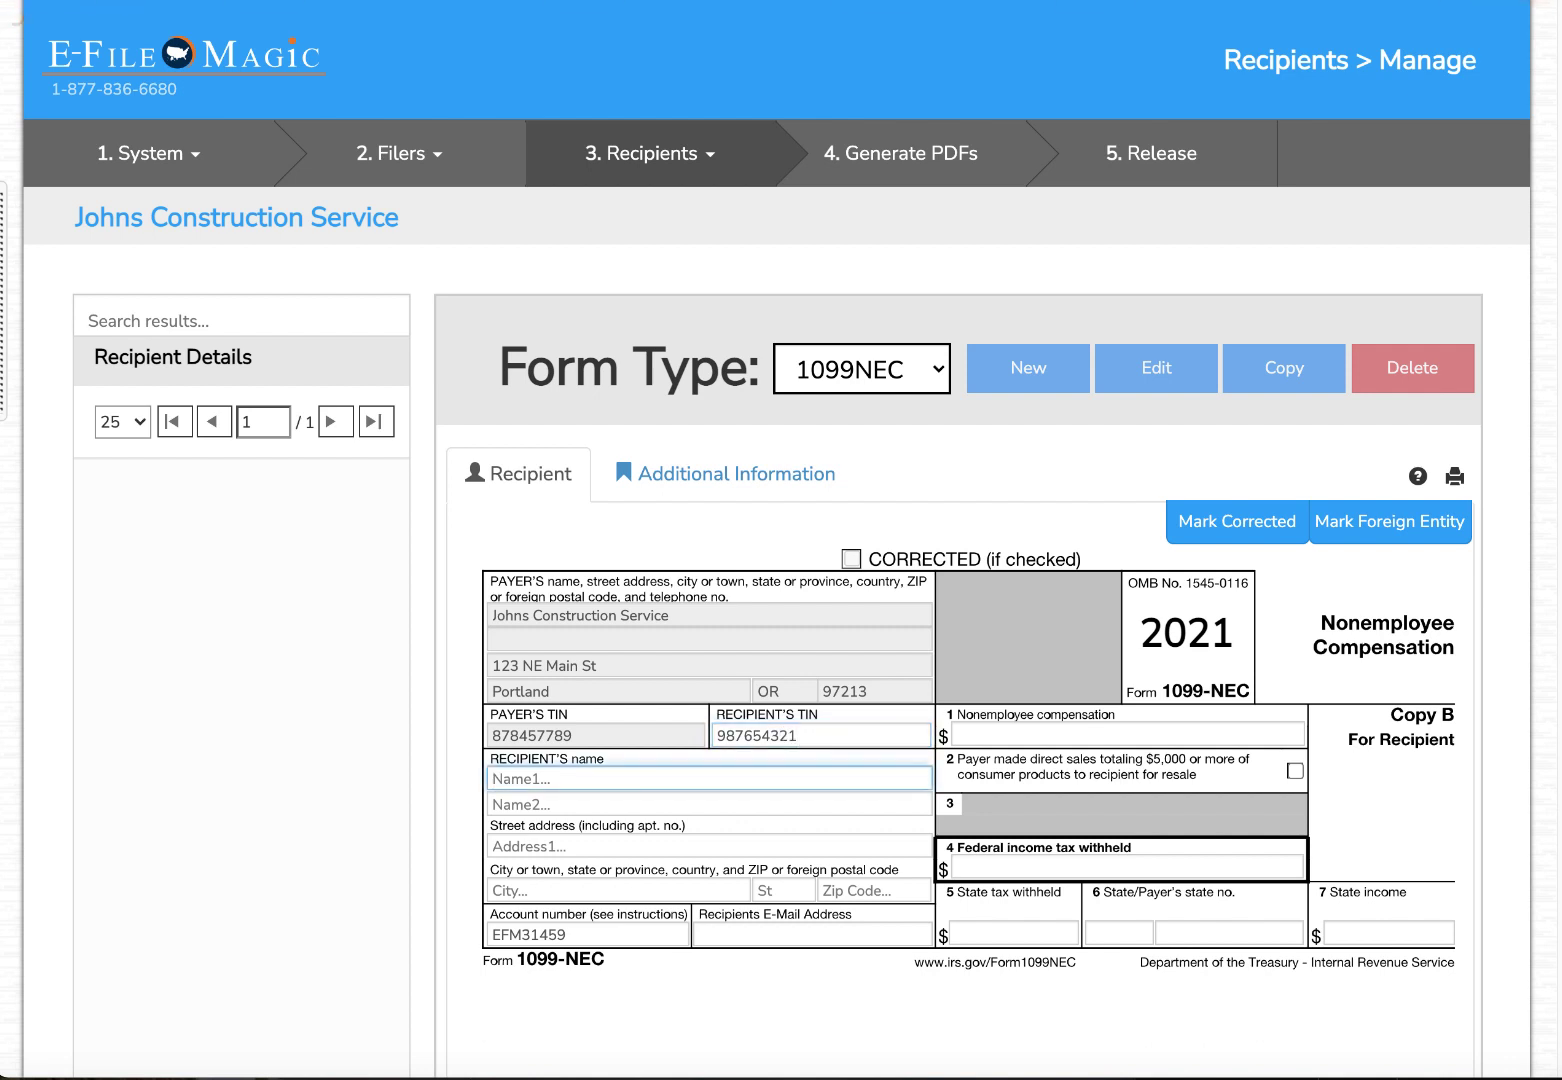
- Enter the recipient's street address and city, with state OR and ZIP 97213
left_click(700, 846)
type("123 NE Main St")
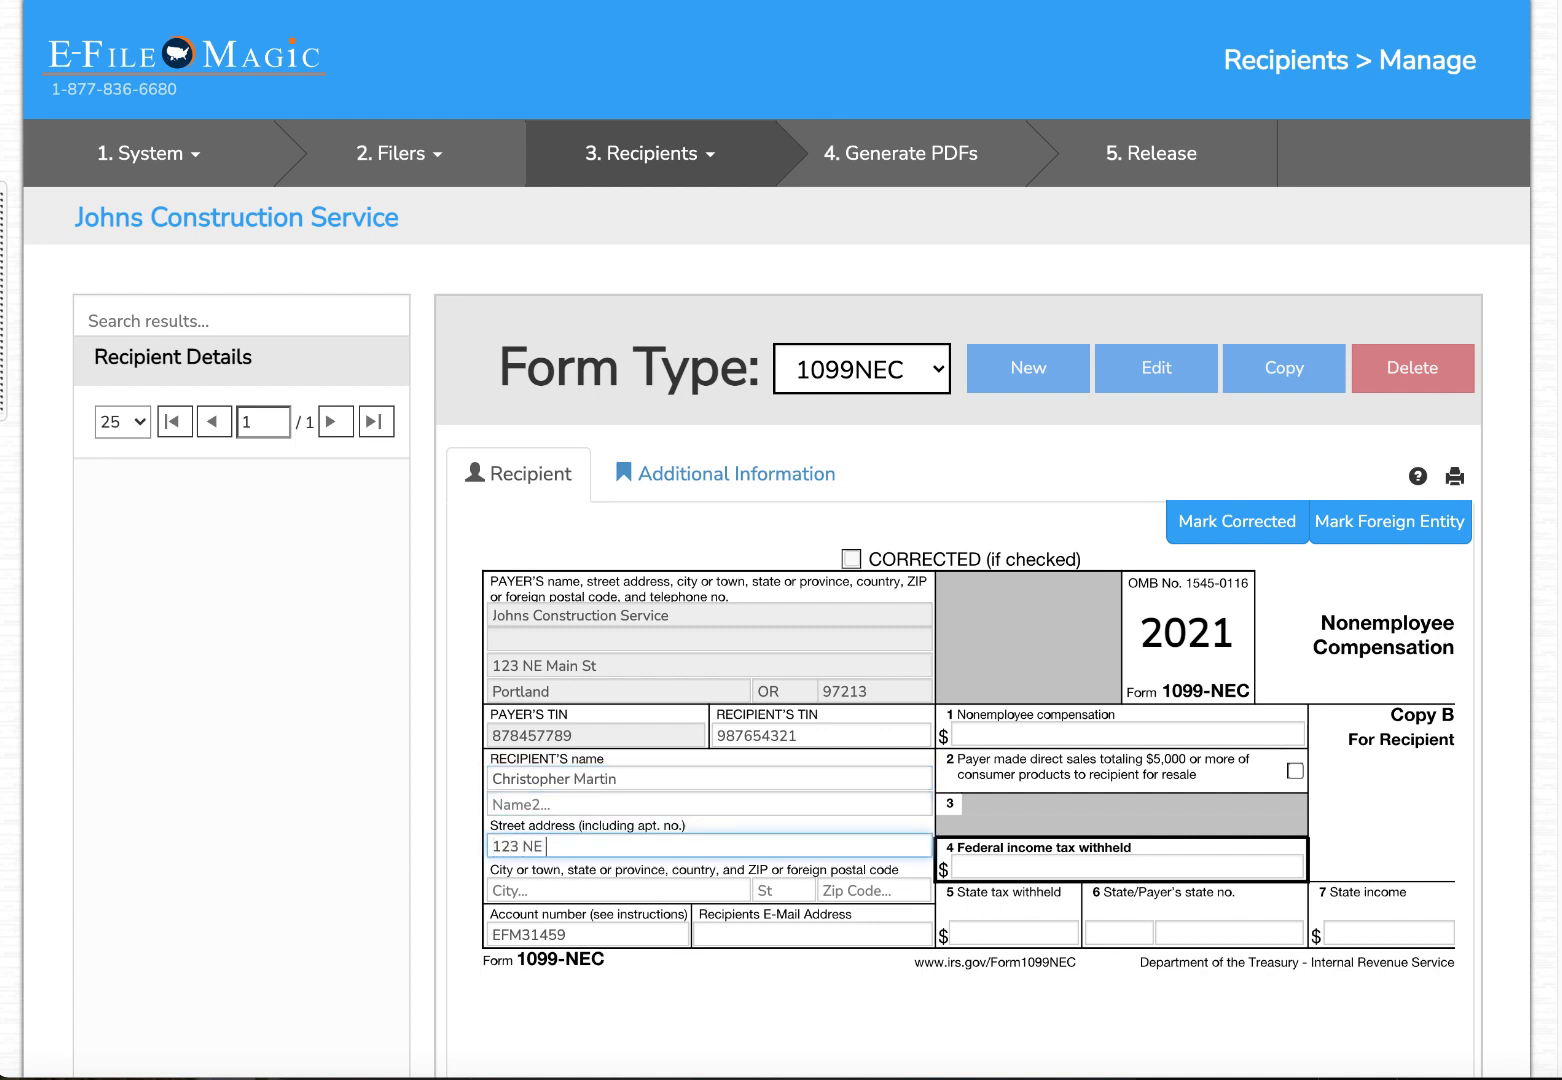
left_click(600, 890)
type("Portland")
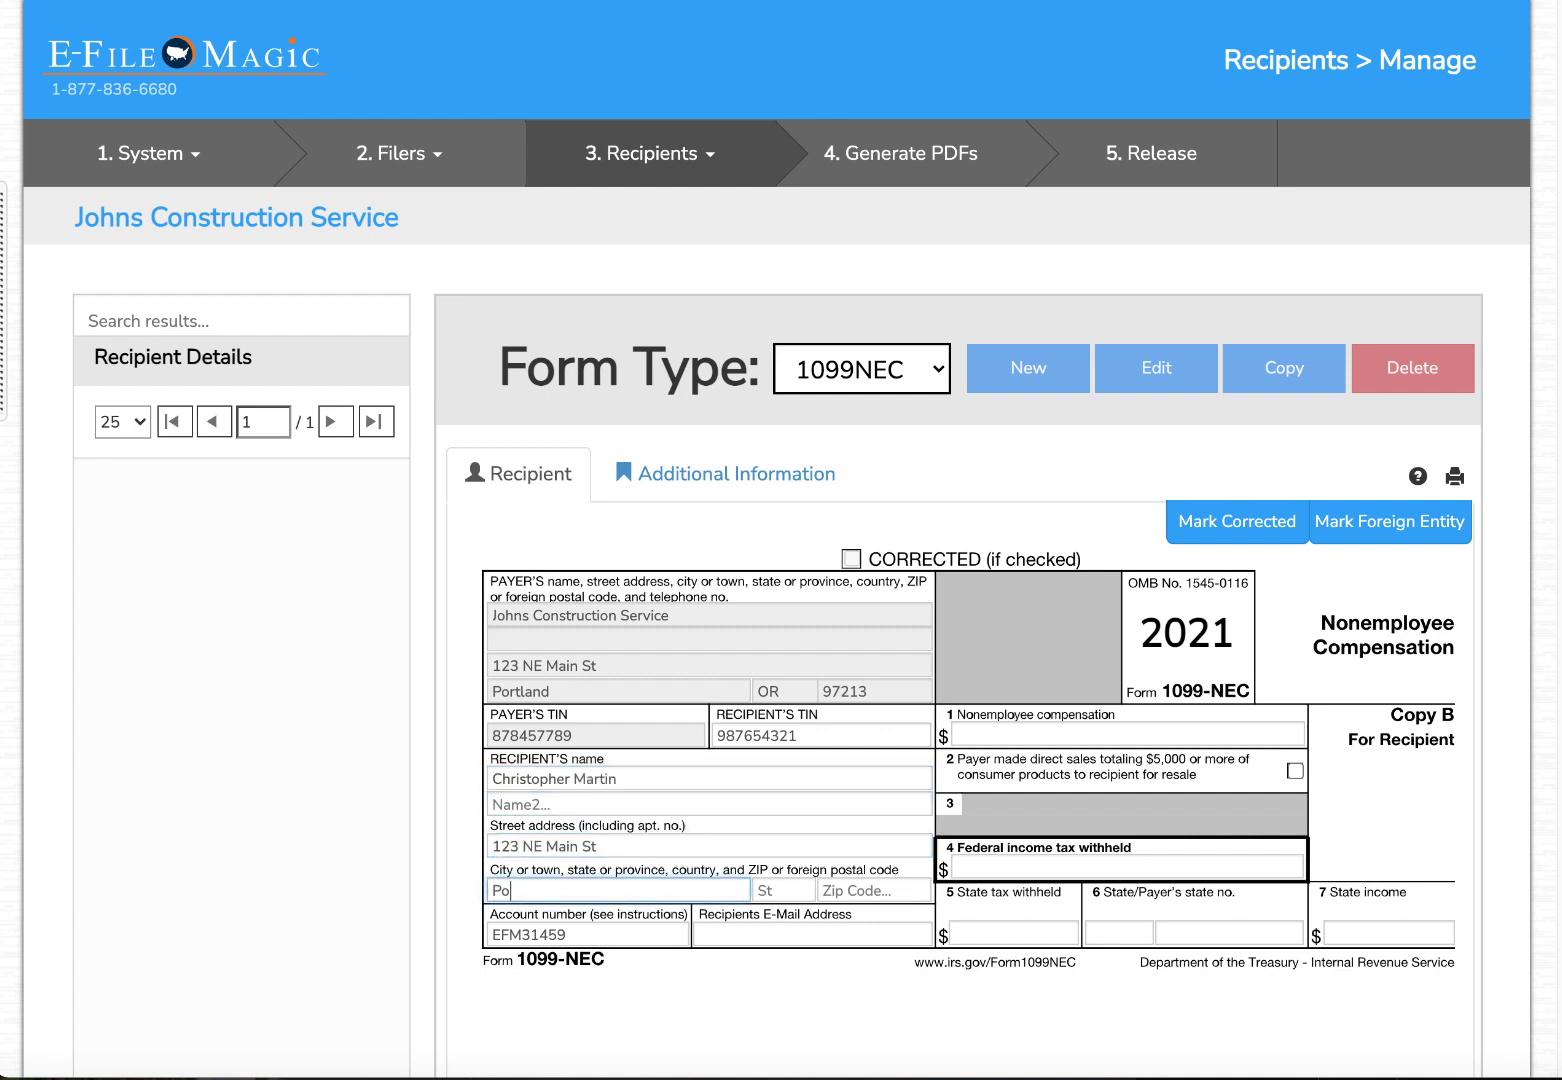
left_click(785, 890)
type("O")
key("Tab")
type("97R")
key("Tab")
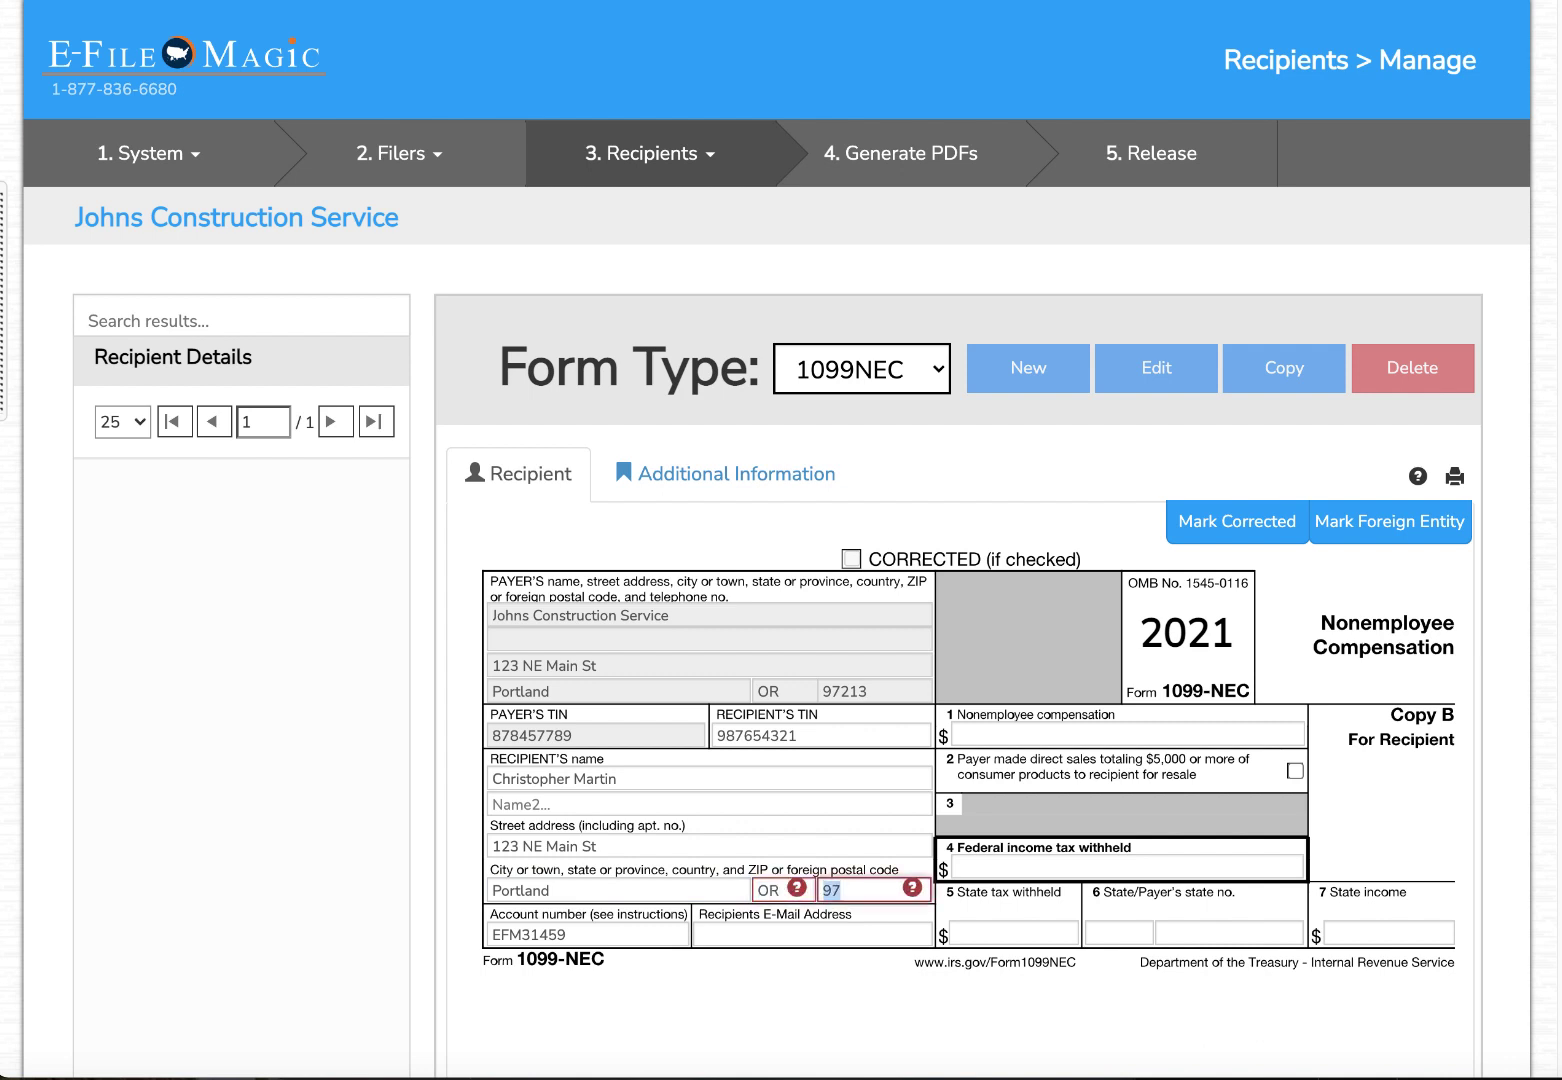
type("213")
key("Tab")
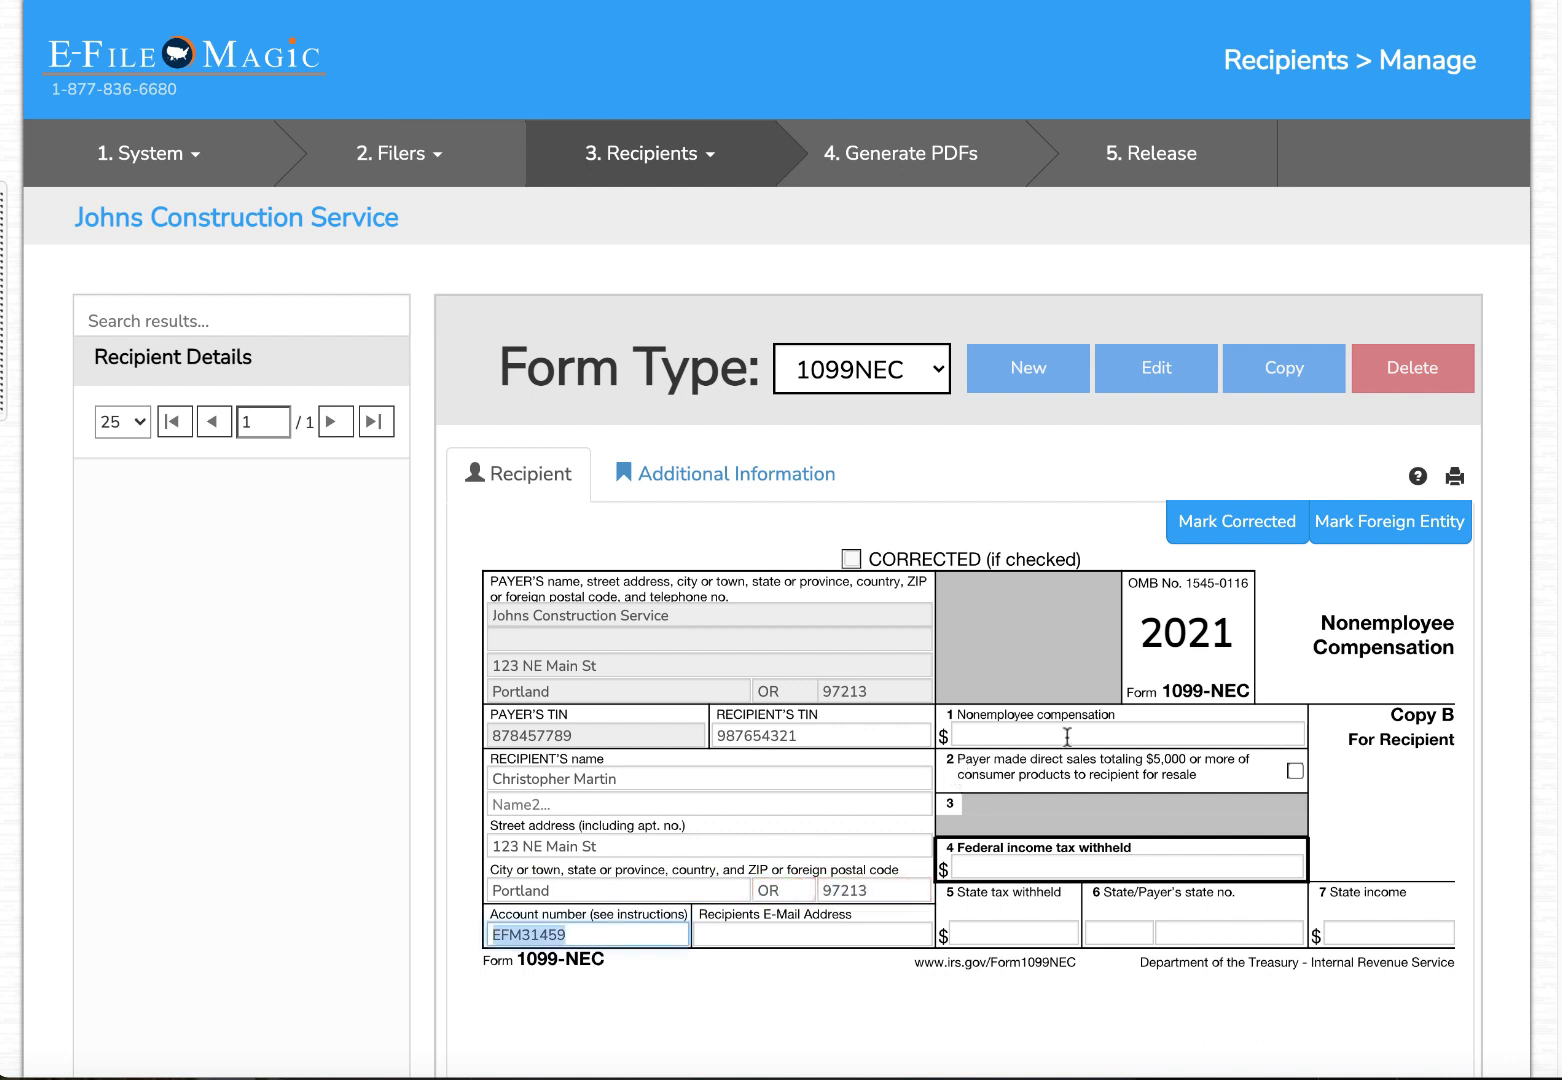
- Enter $7500.00 nonemployee compensation in Box 1 and save the 1099-NEC
left_click(1067, 736)
type("7500.00")
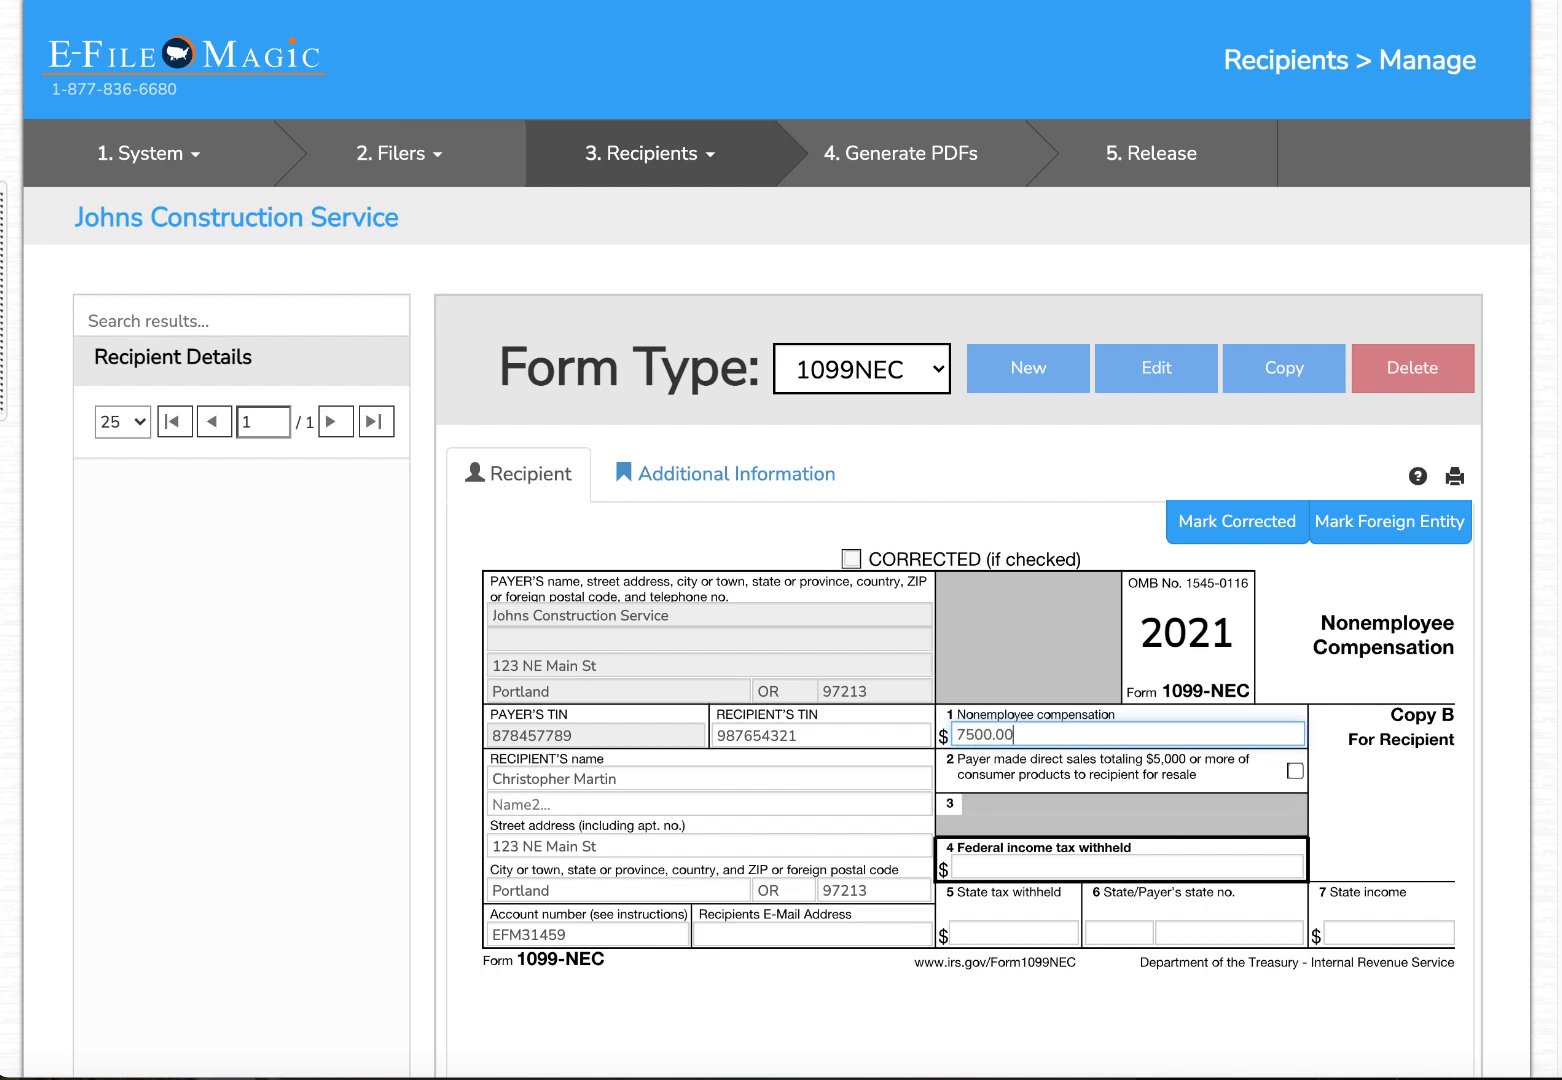
key("Tab")
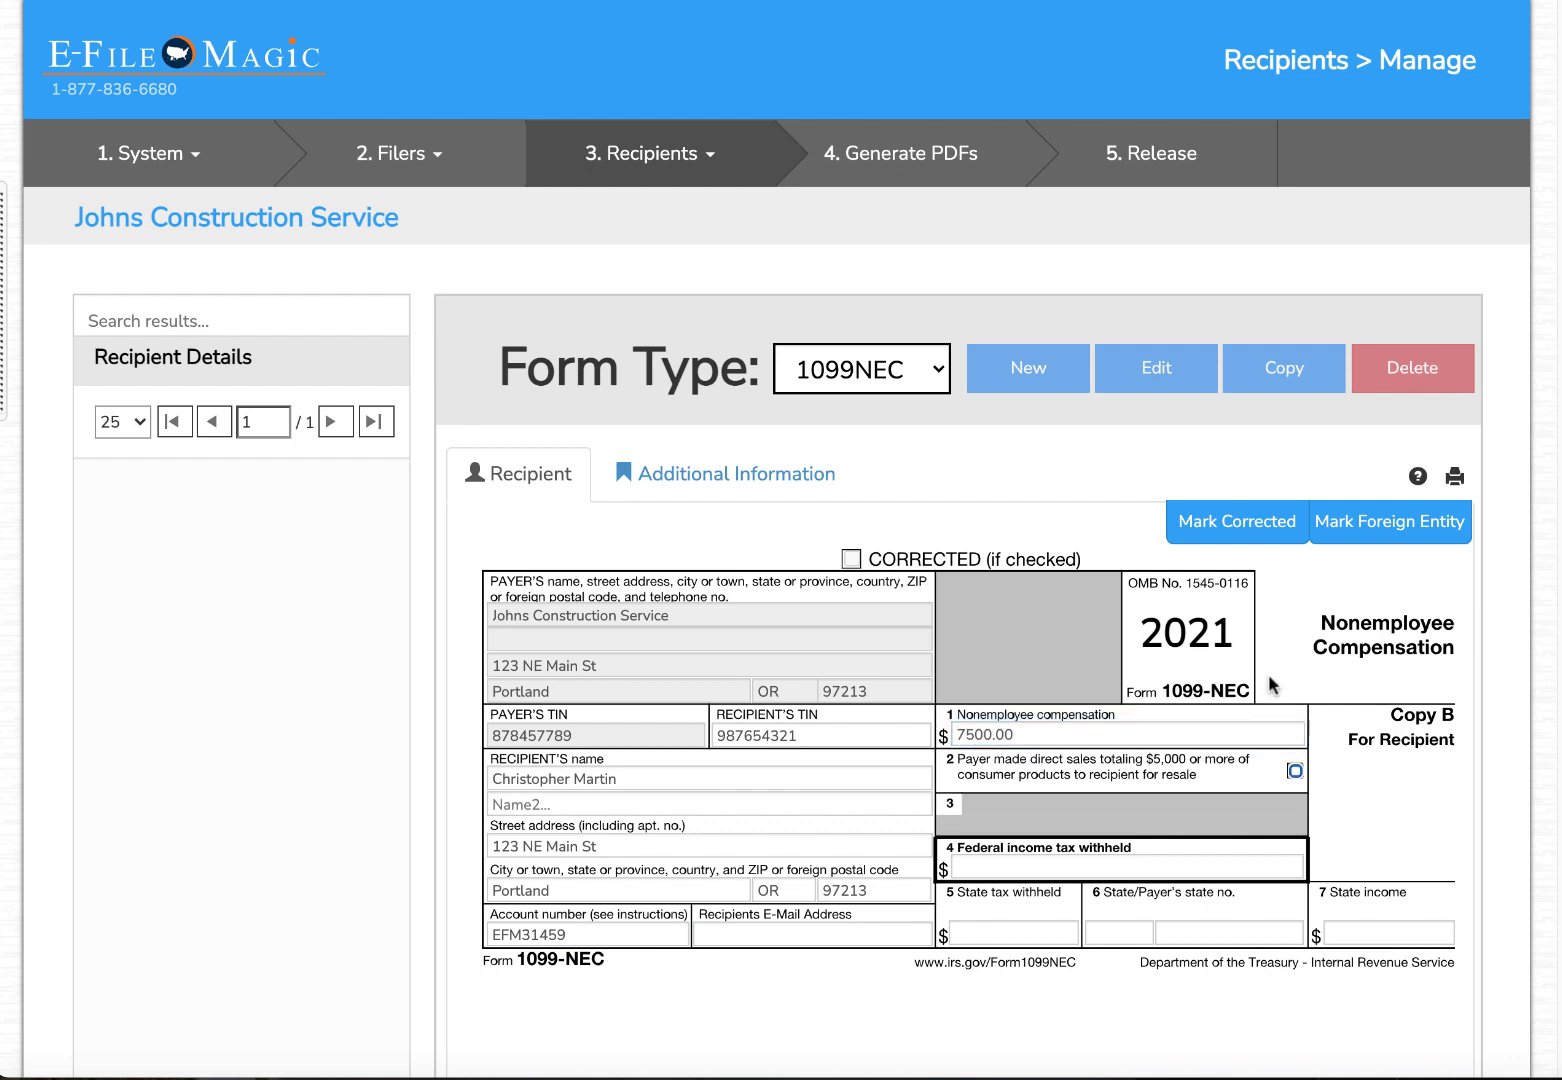
scroll(1381, 783, "down", 5)
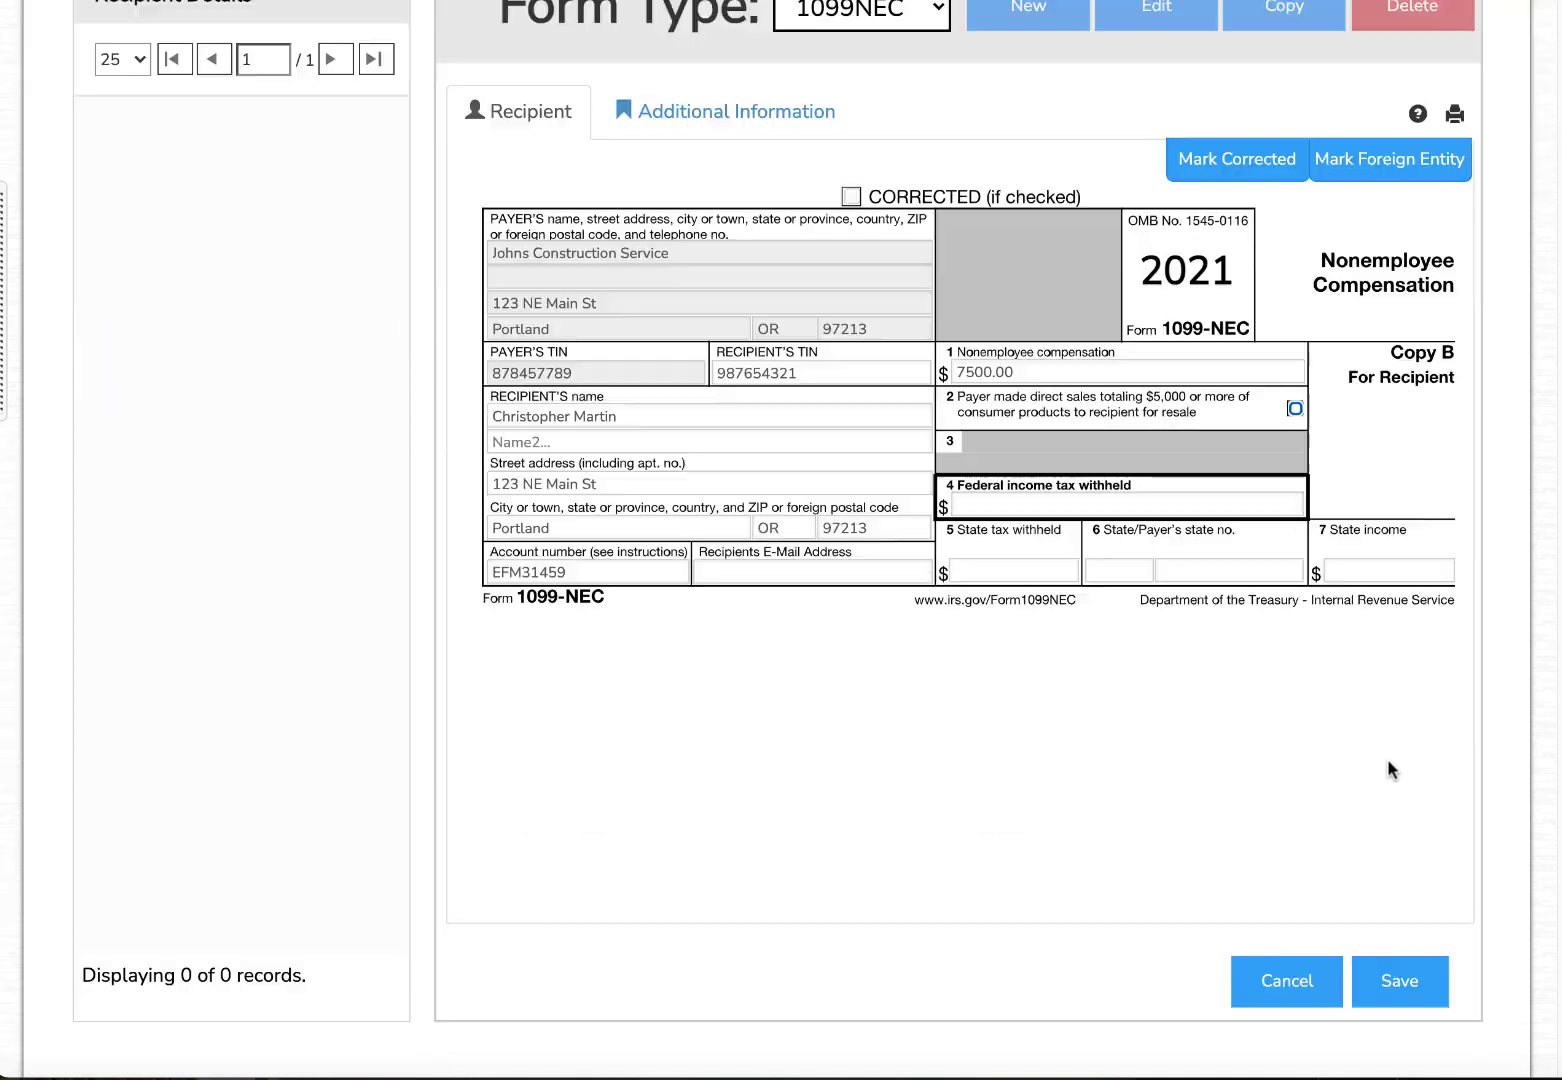
left_click(1432, 946)
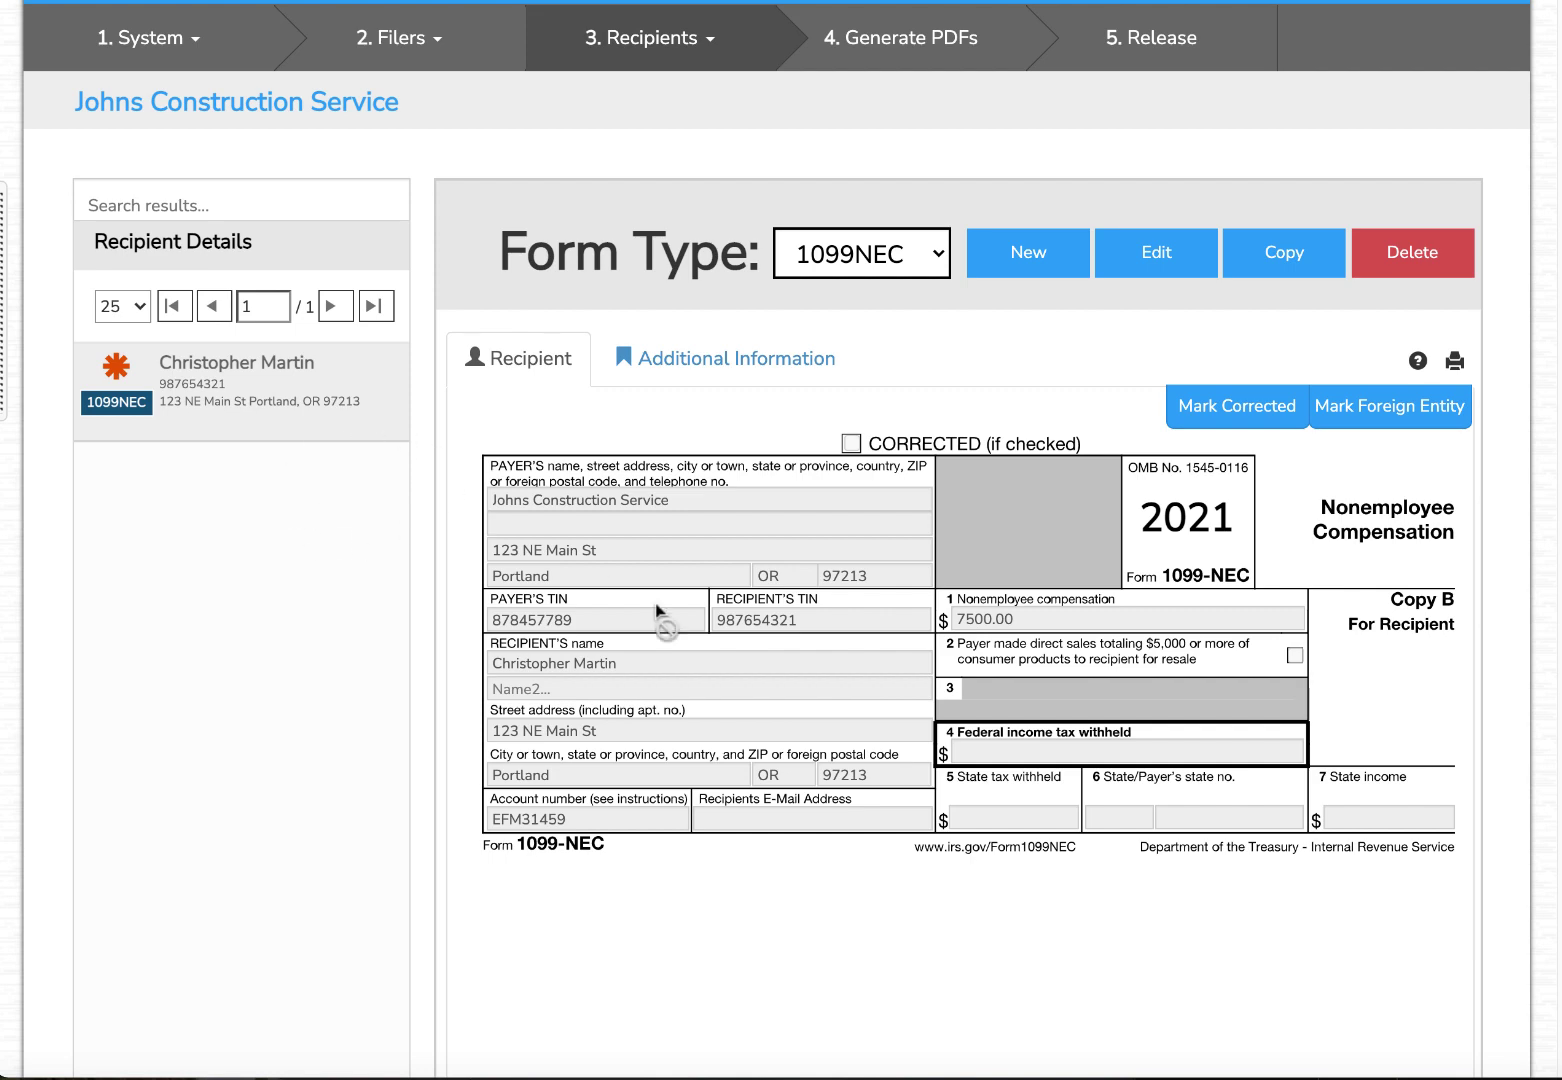
- Print the recipient's 1099-NEC to a PDF saved in Downloads and open it
scroll(940, 710, "up", 2)
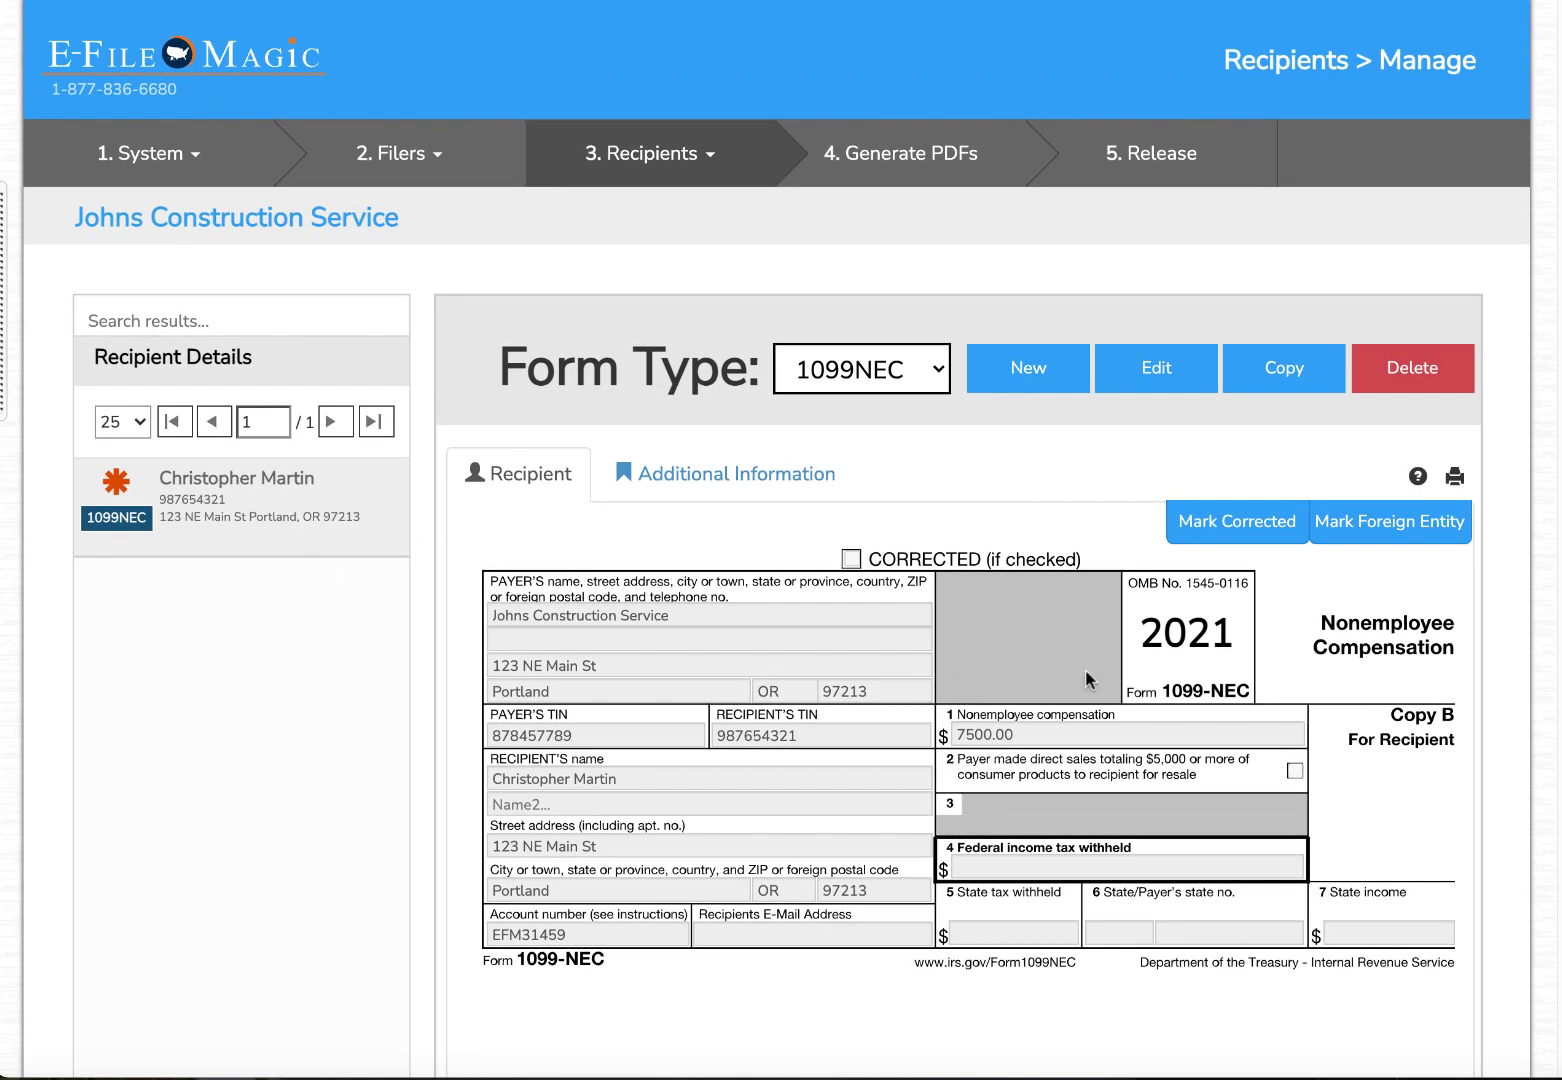
left_click(1455, 478)
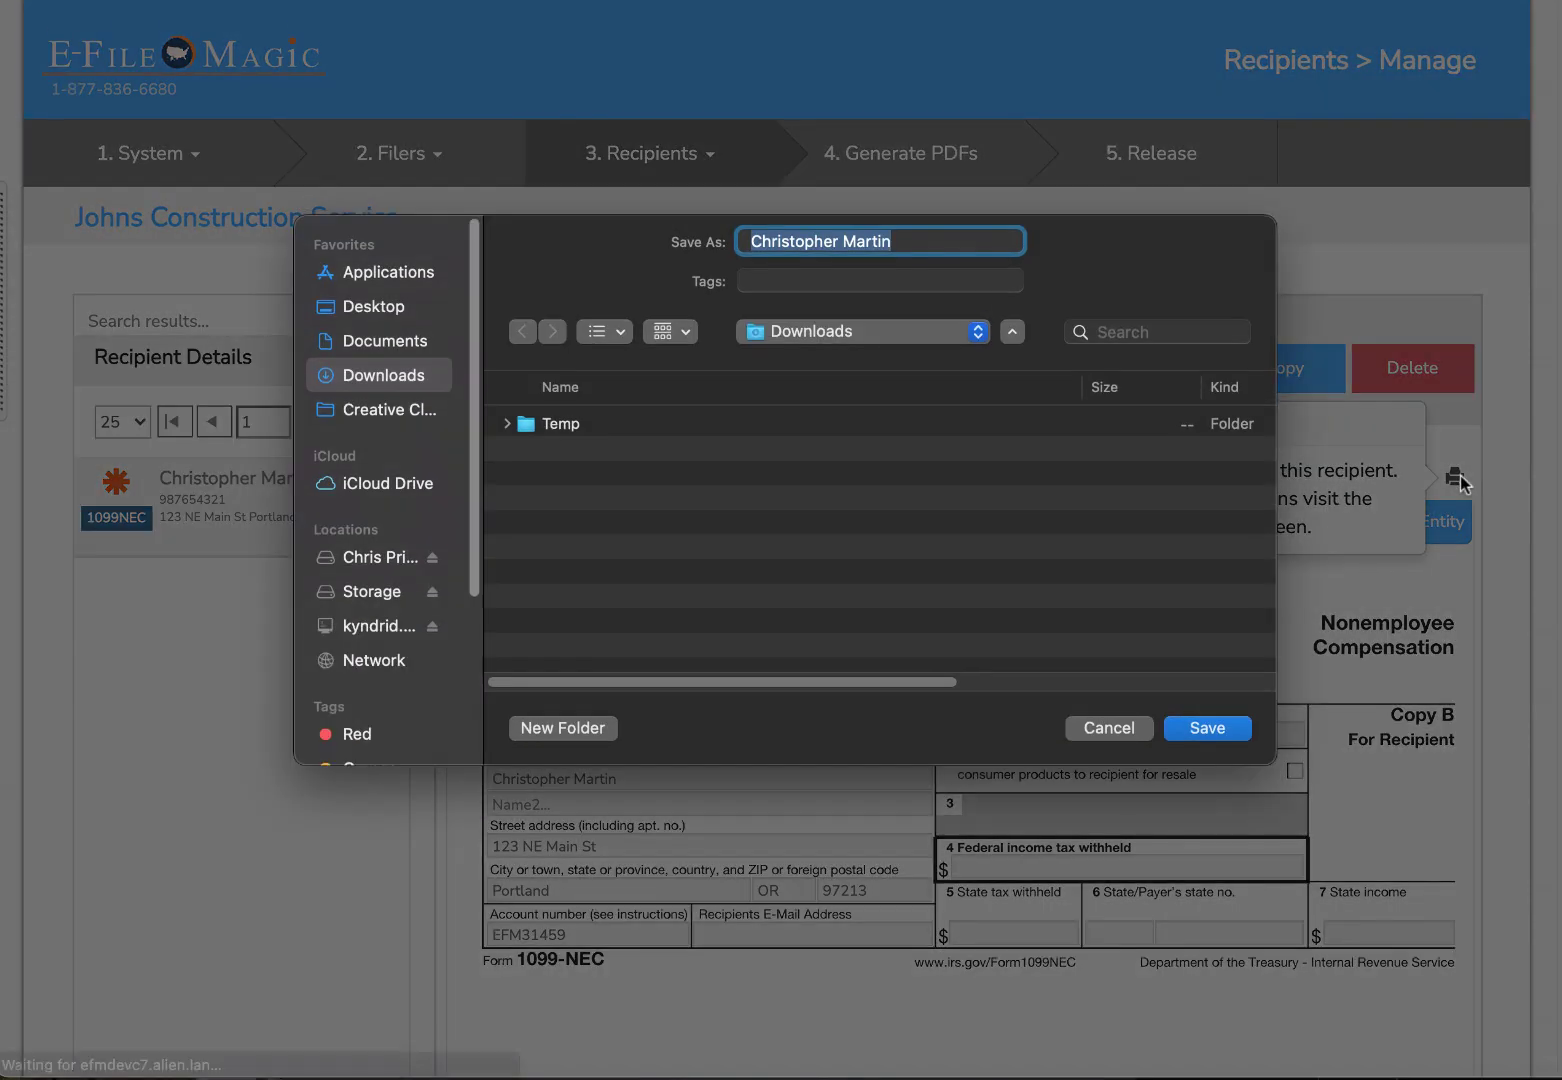
left_click(1215, 727)
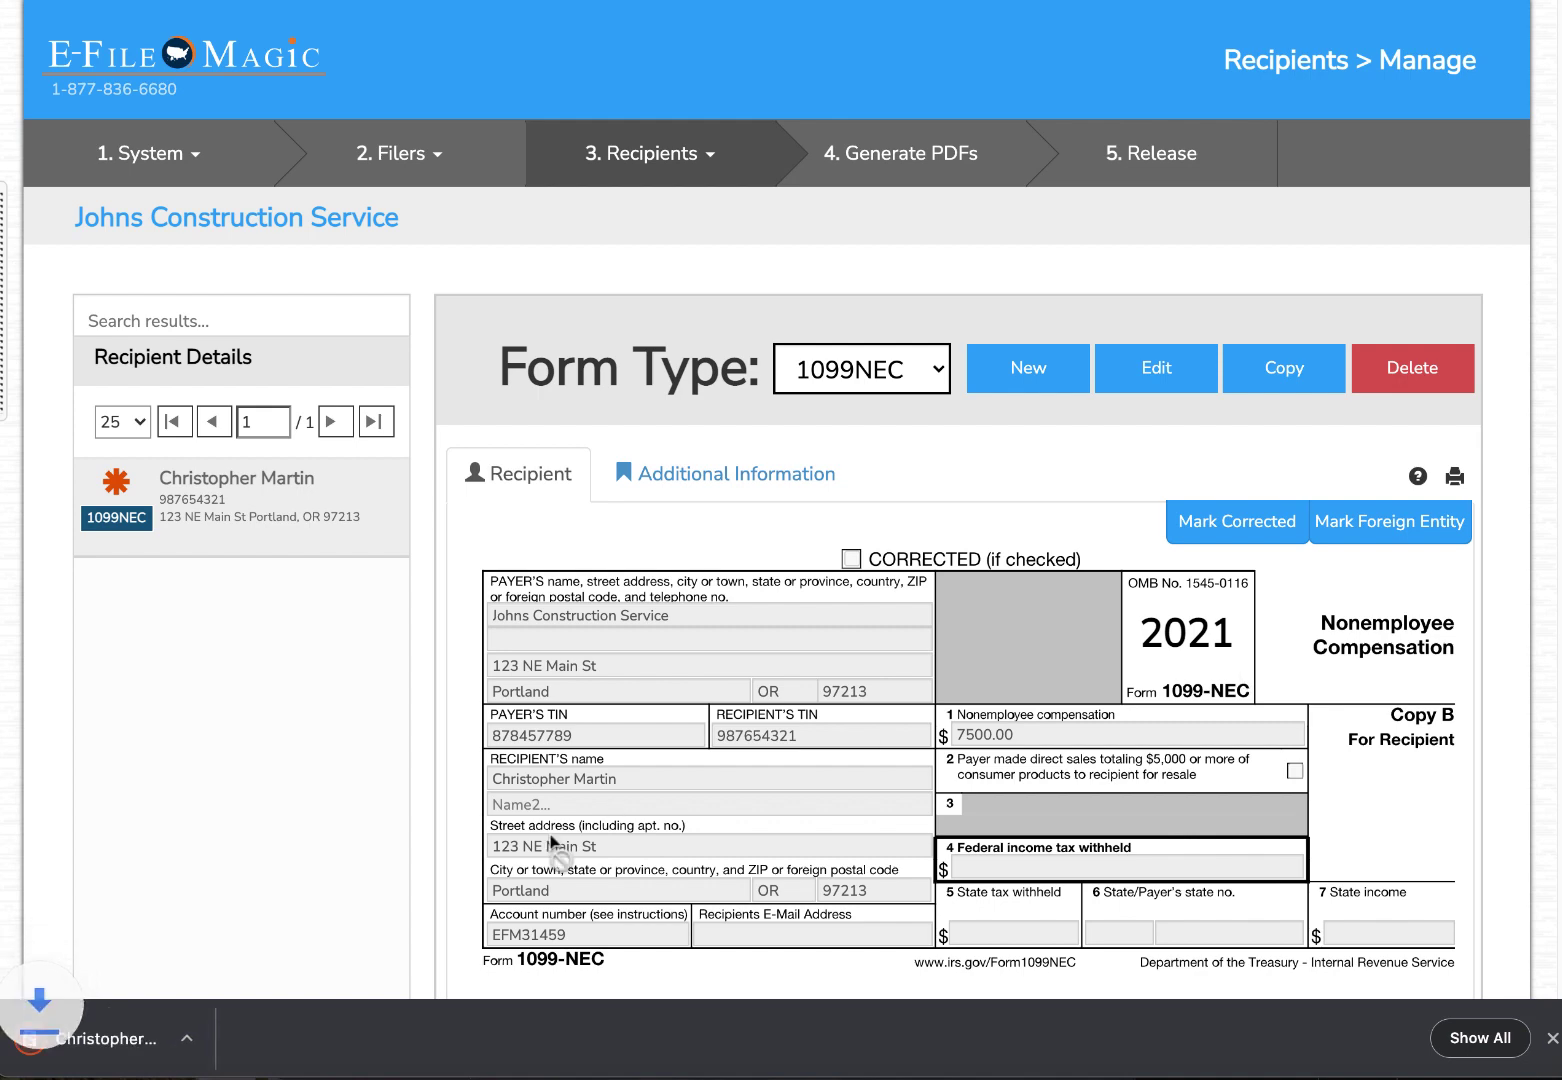
left_click(190, 1020)
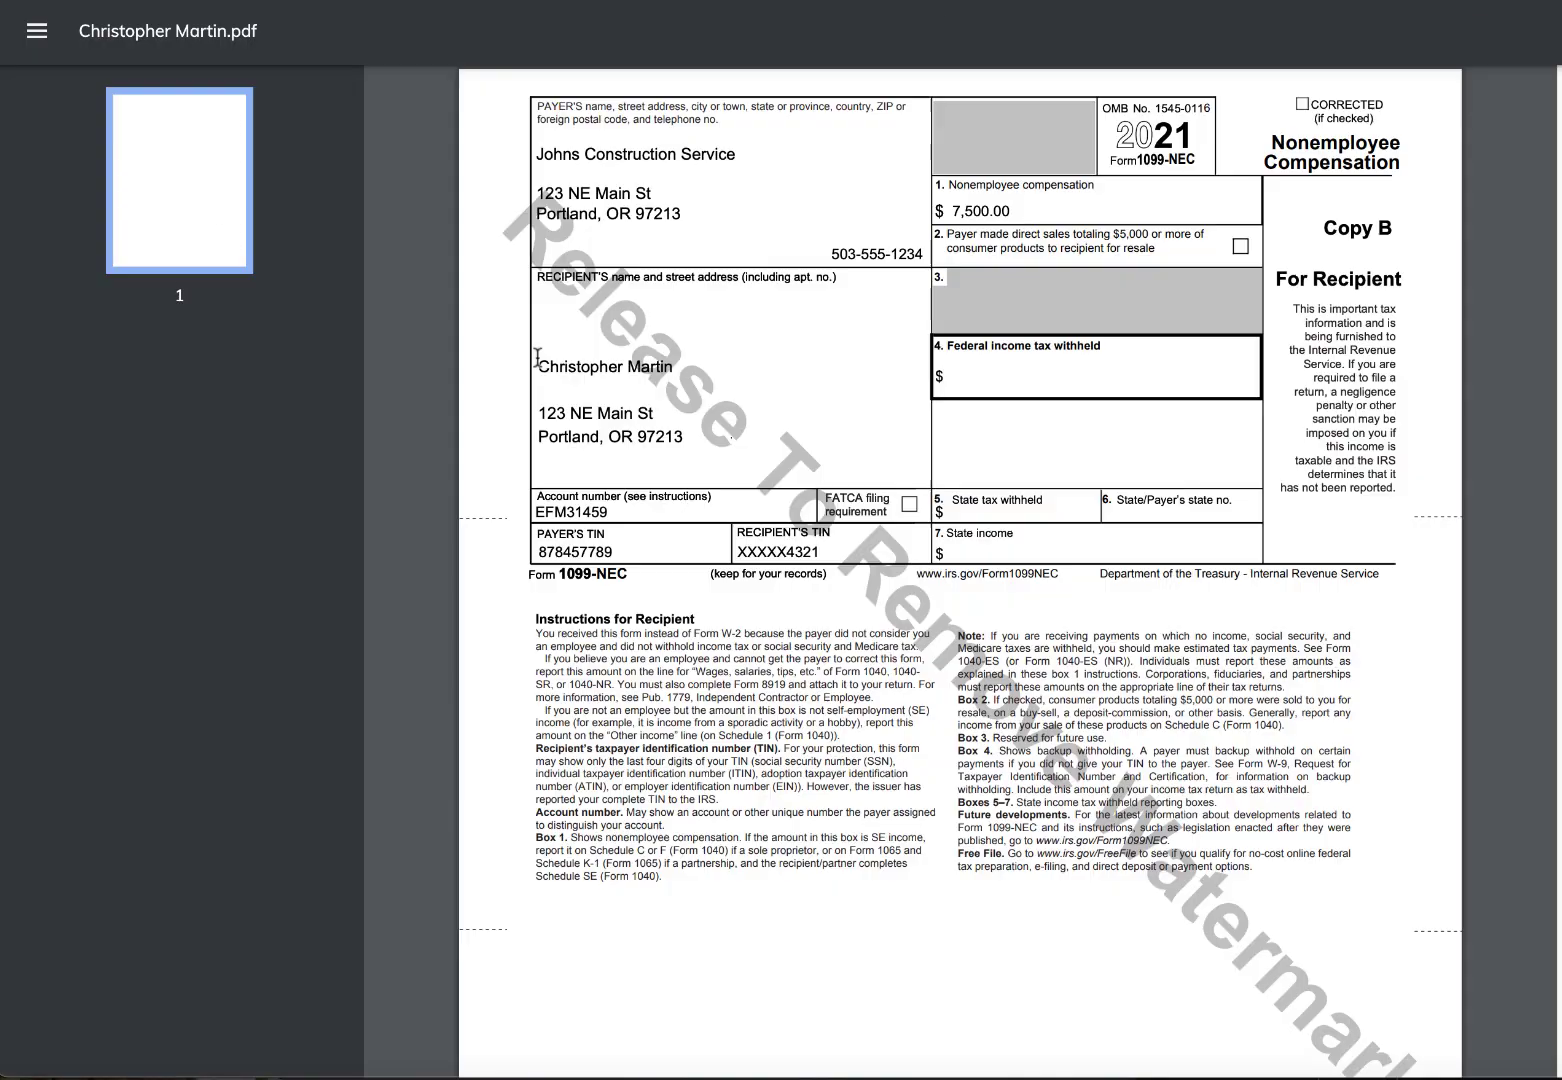
- Scroll through the watermarked 1099-NEC Copy B PDF showing $7,500.00
scroll(964, 528, "down", 5)
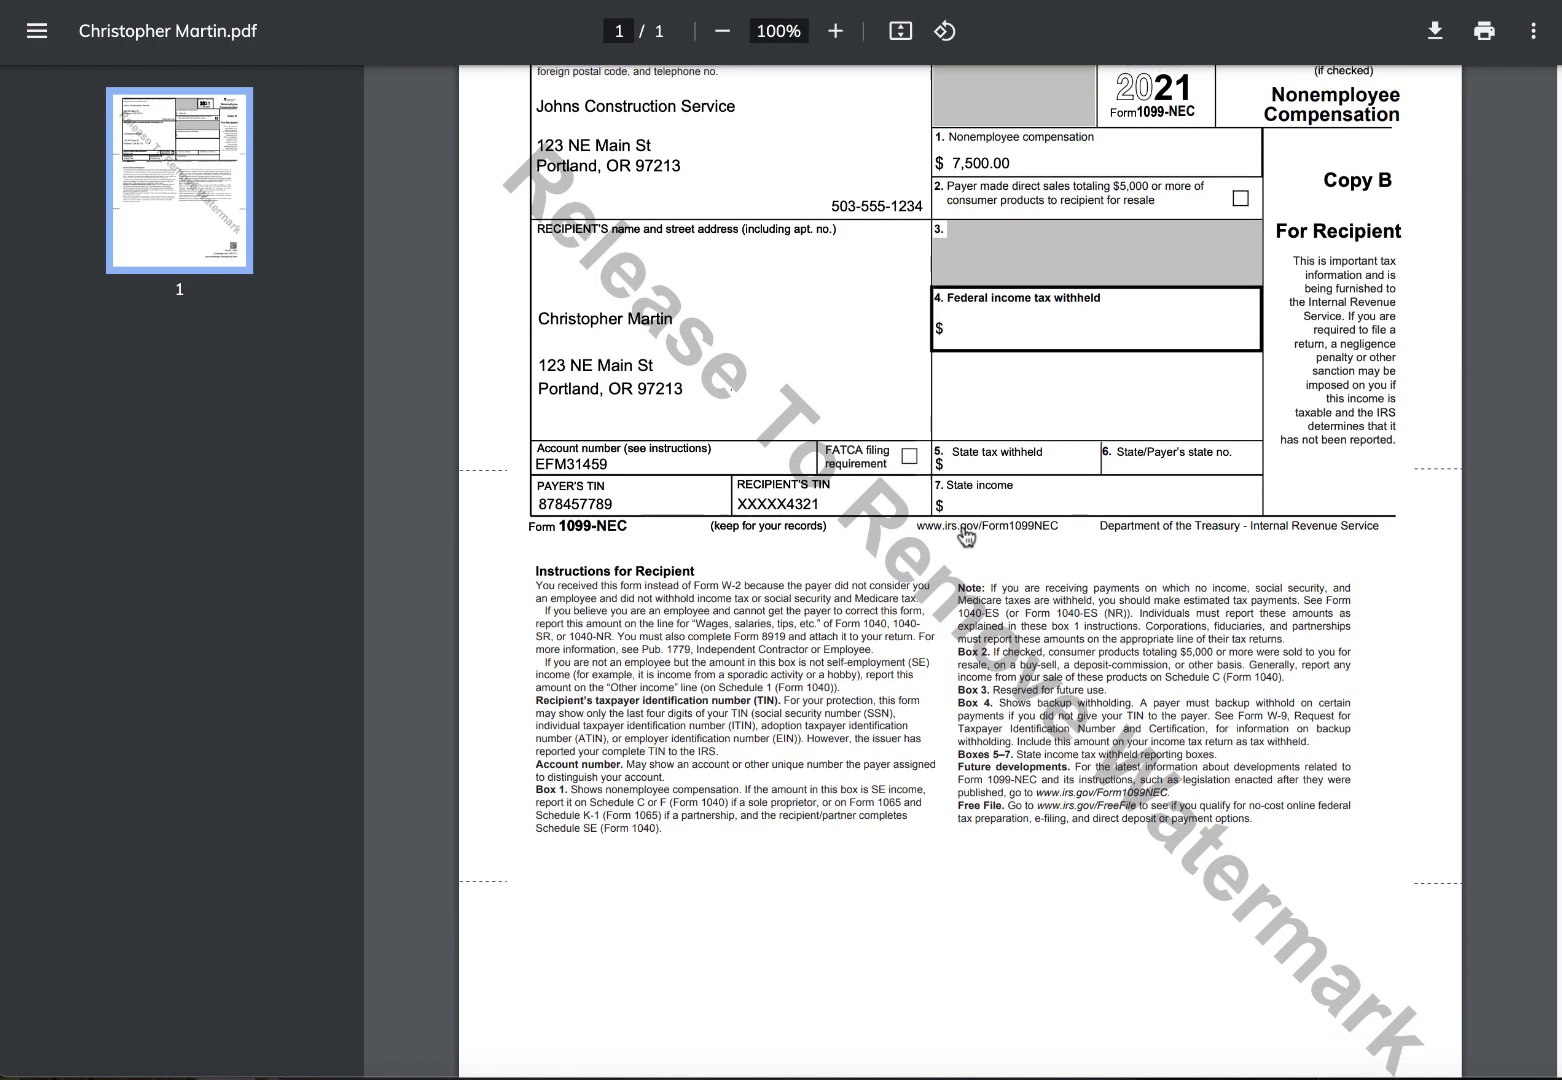
scroll(943, 553, "up", 5)
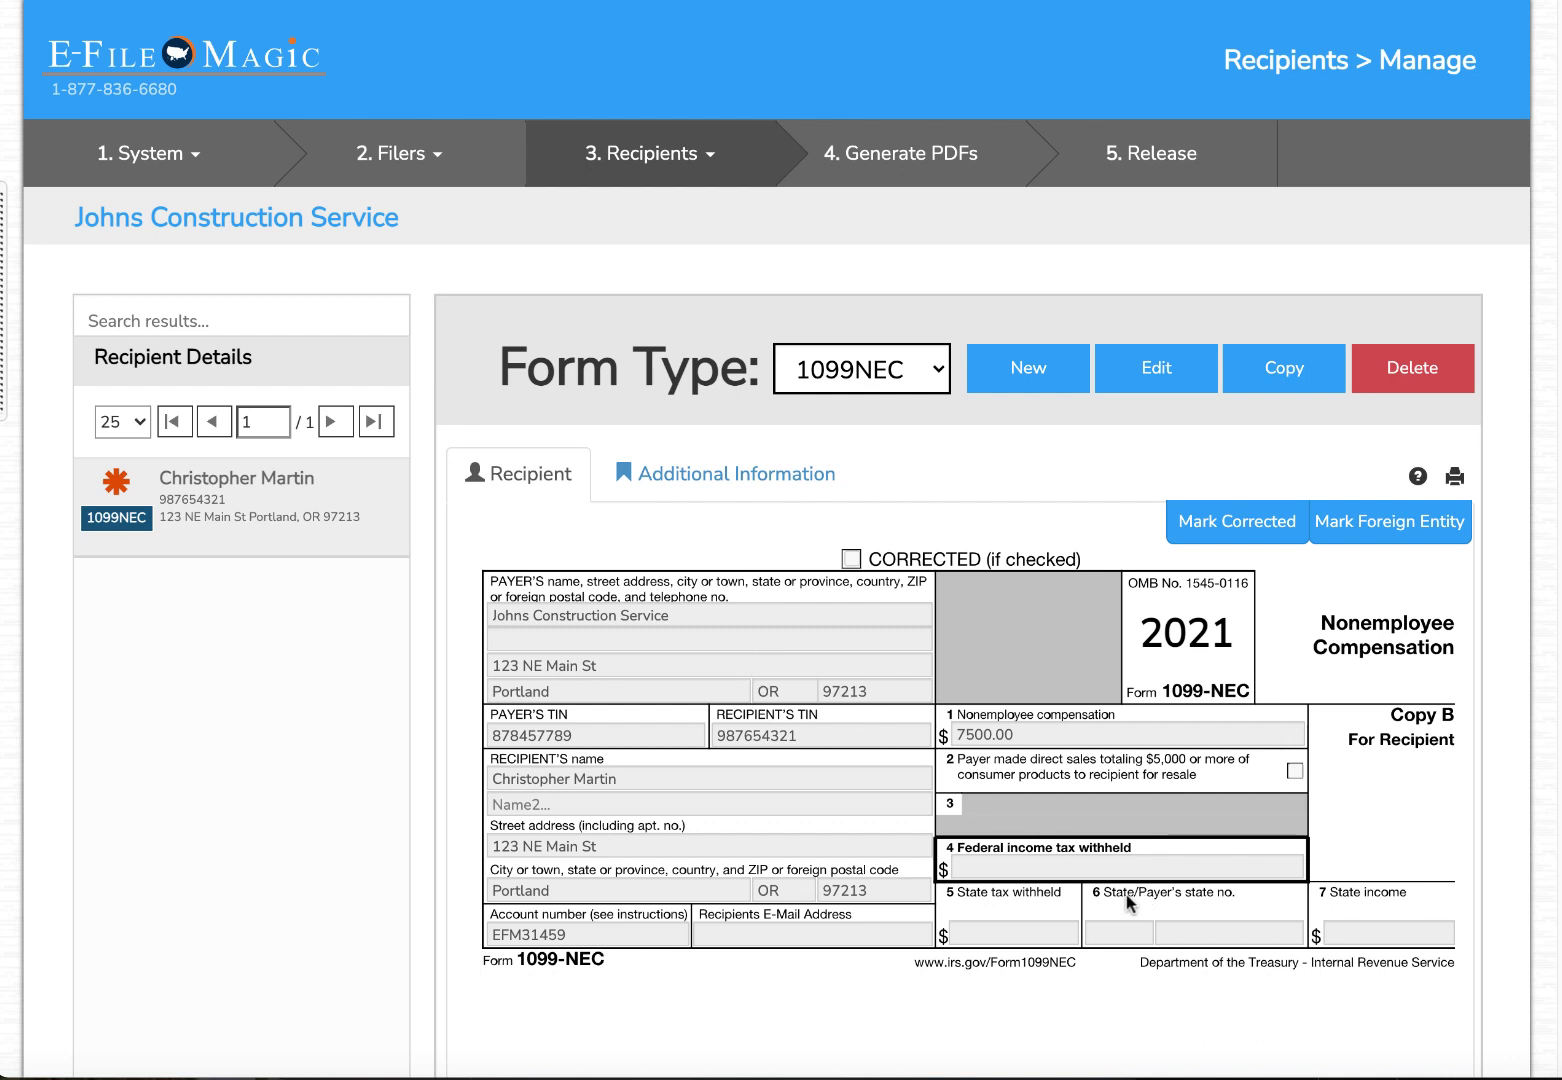
- Open the release order and add Print and Mail service for a $5.30 total
left_click(1140, 176)
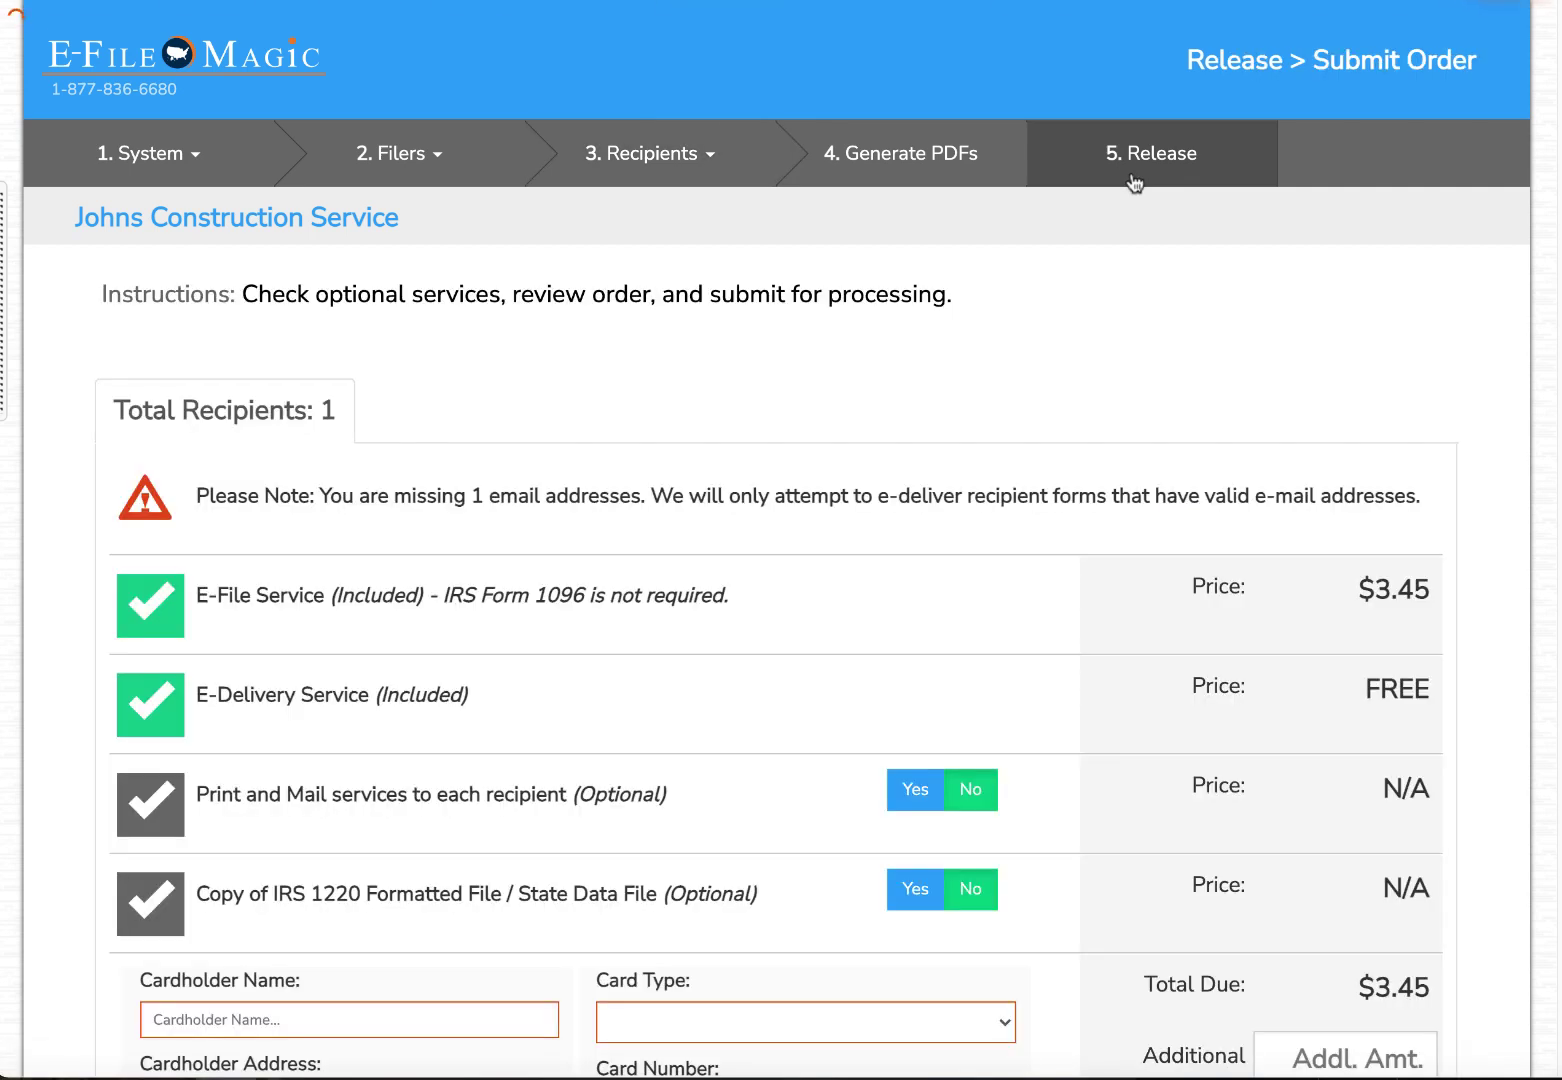
scroll(822, 500, "down", 3)
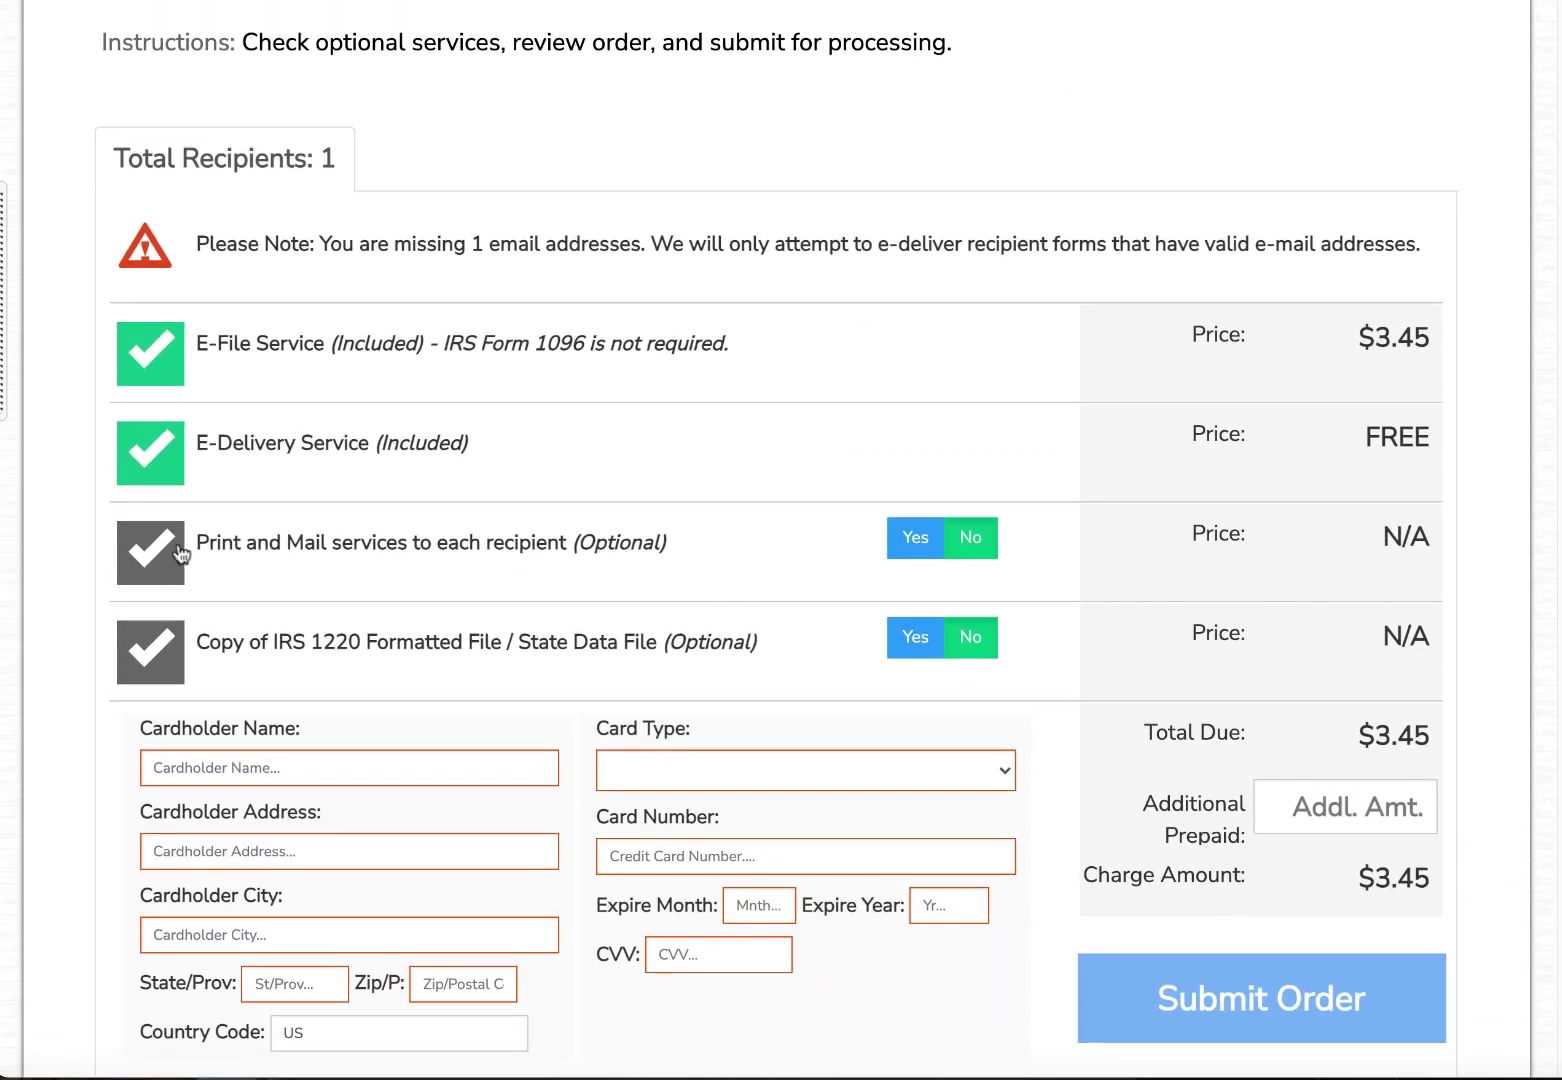
left_click(178, 553)
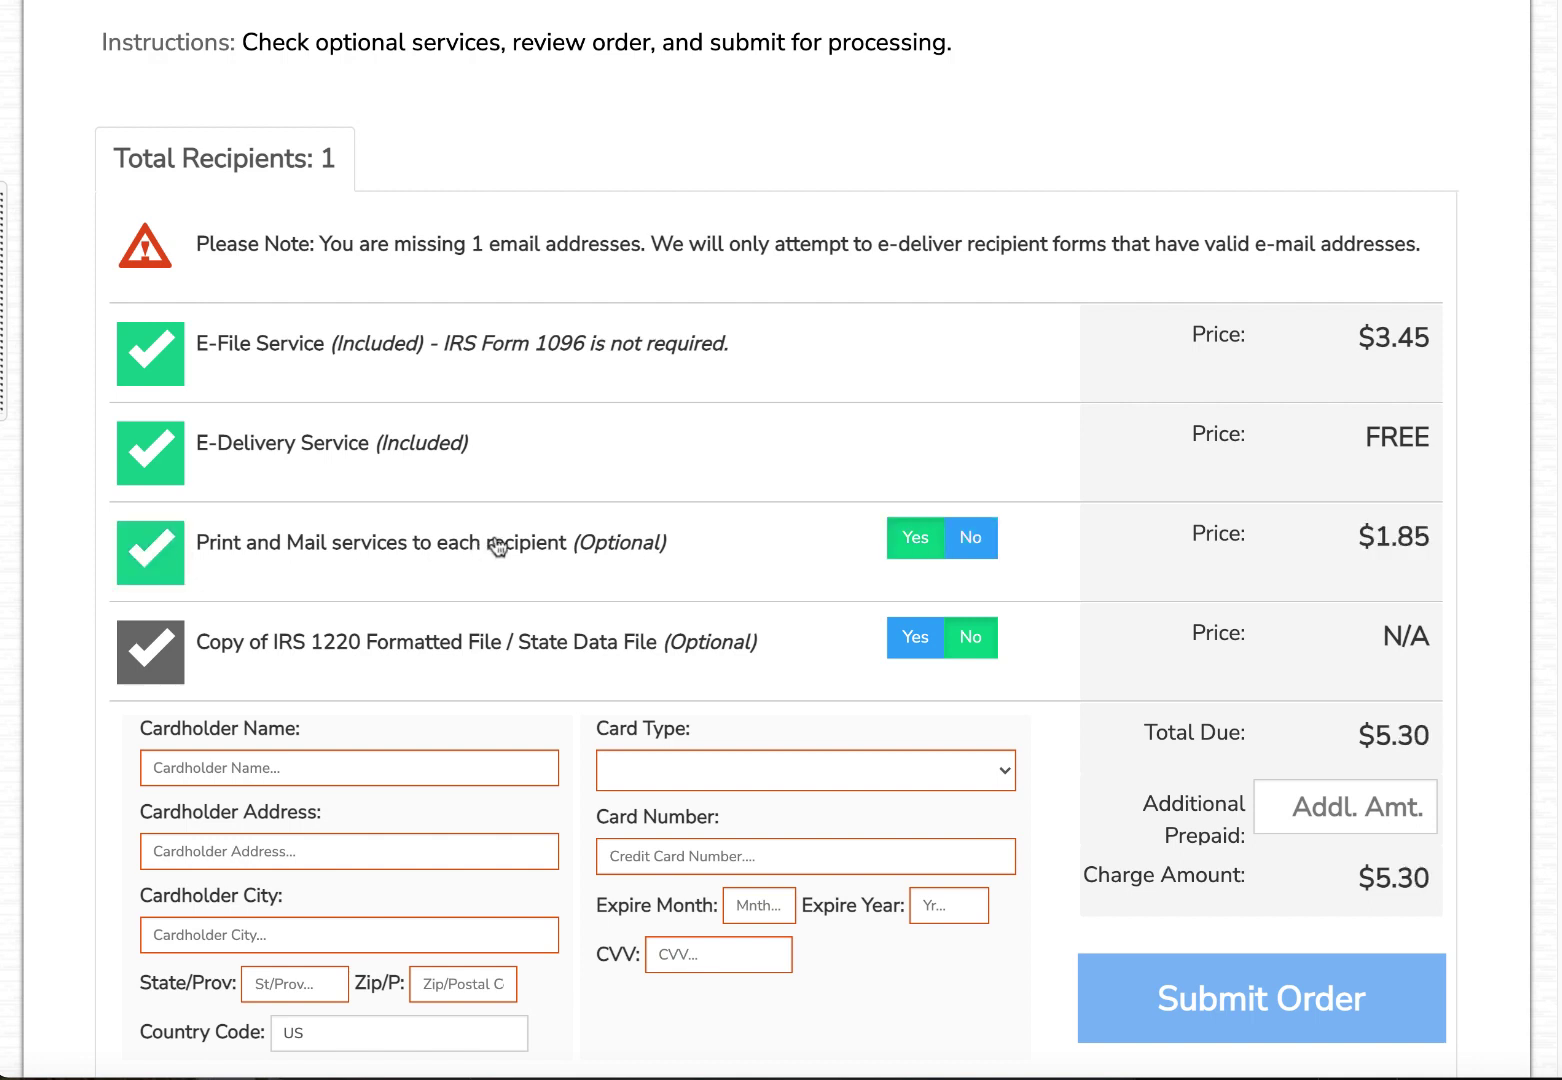
scroll(498, 547, "down", 3)
- Fill in the cardholder's name, street address, city, state and ZIP code
left_click(332, 447)
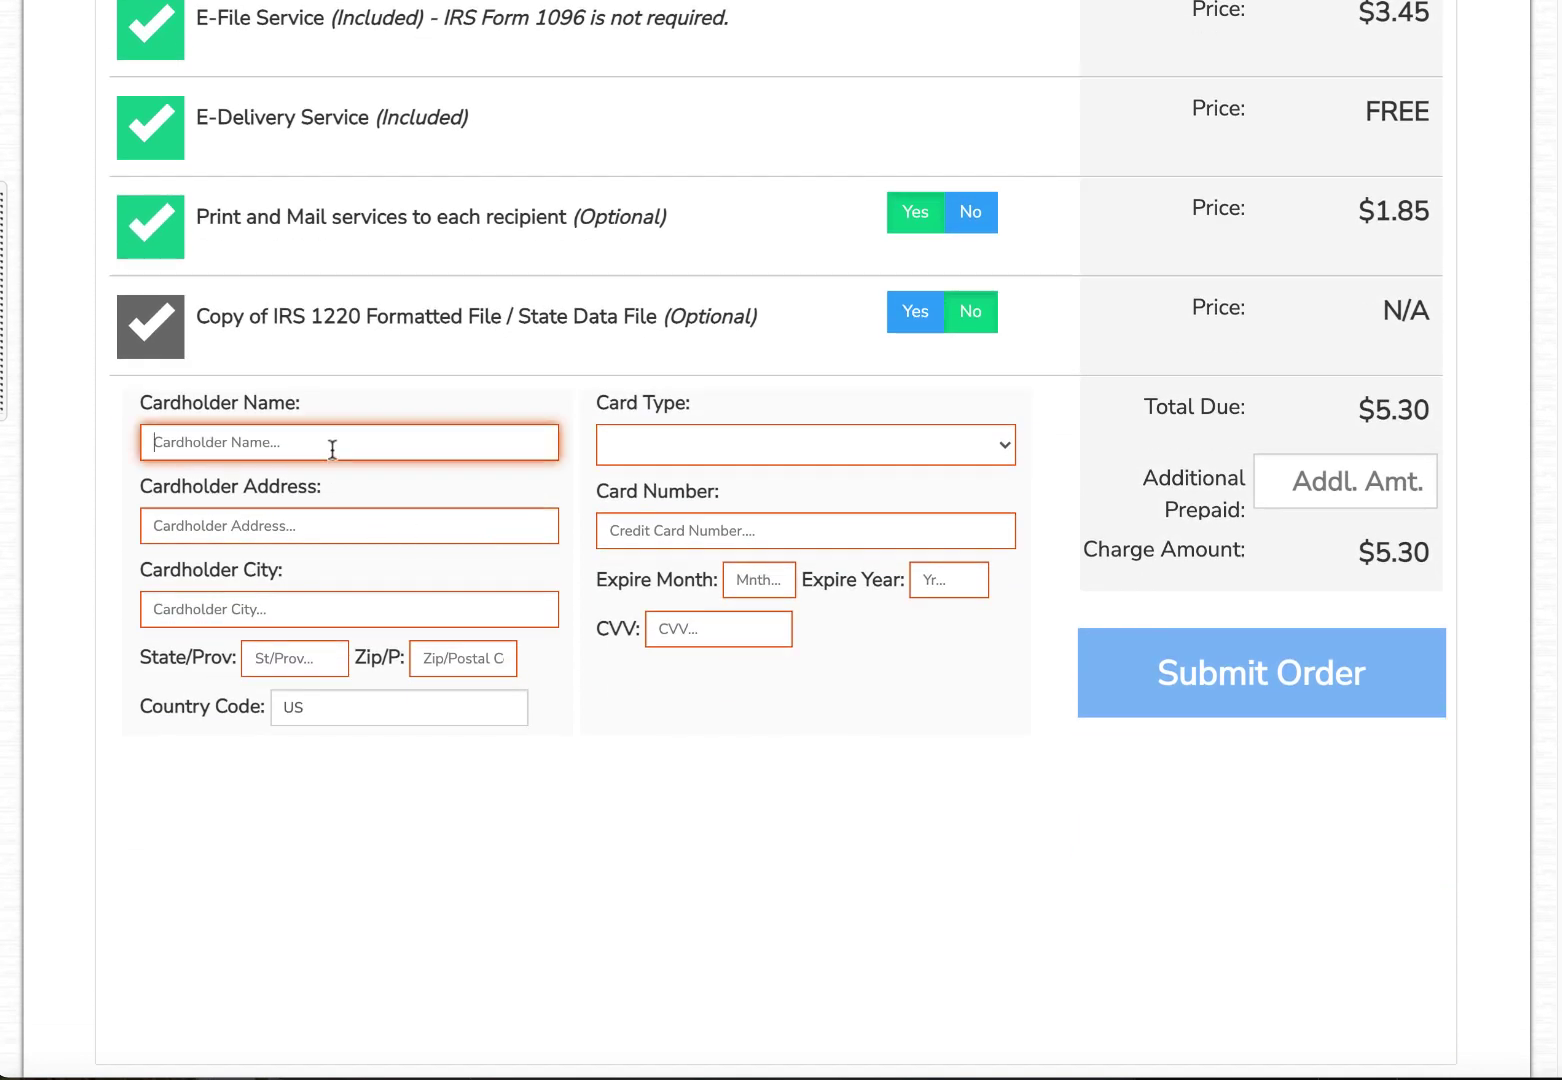
left_click(333, 450)
type("Joe Tester")
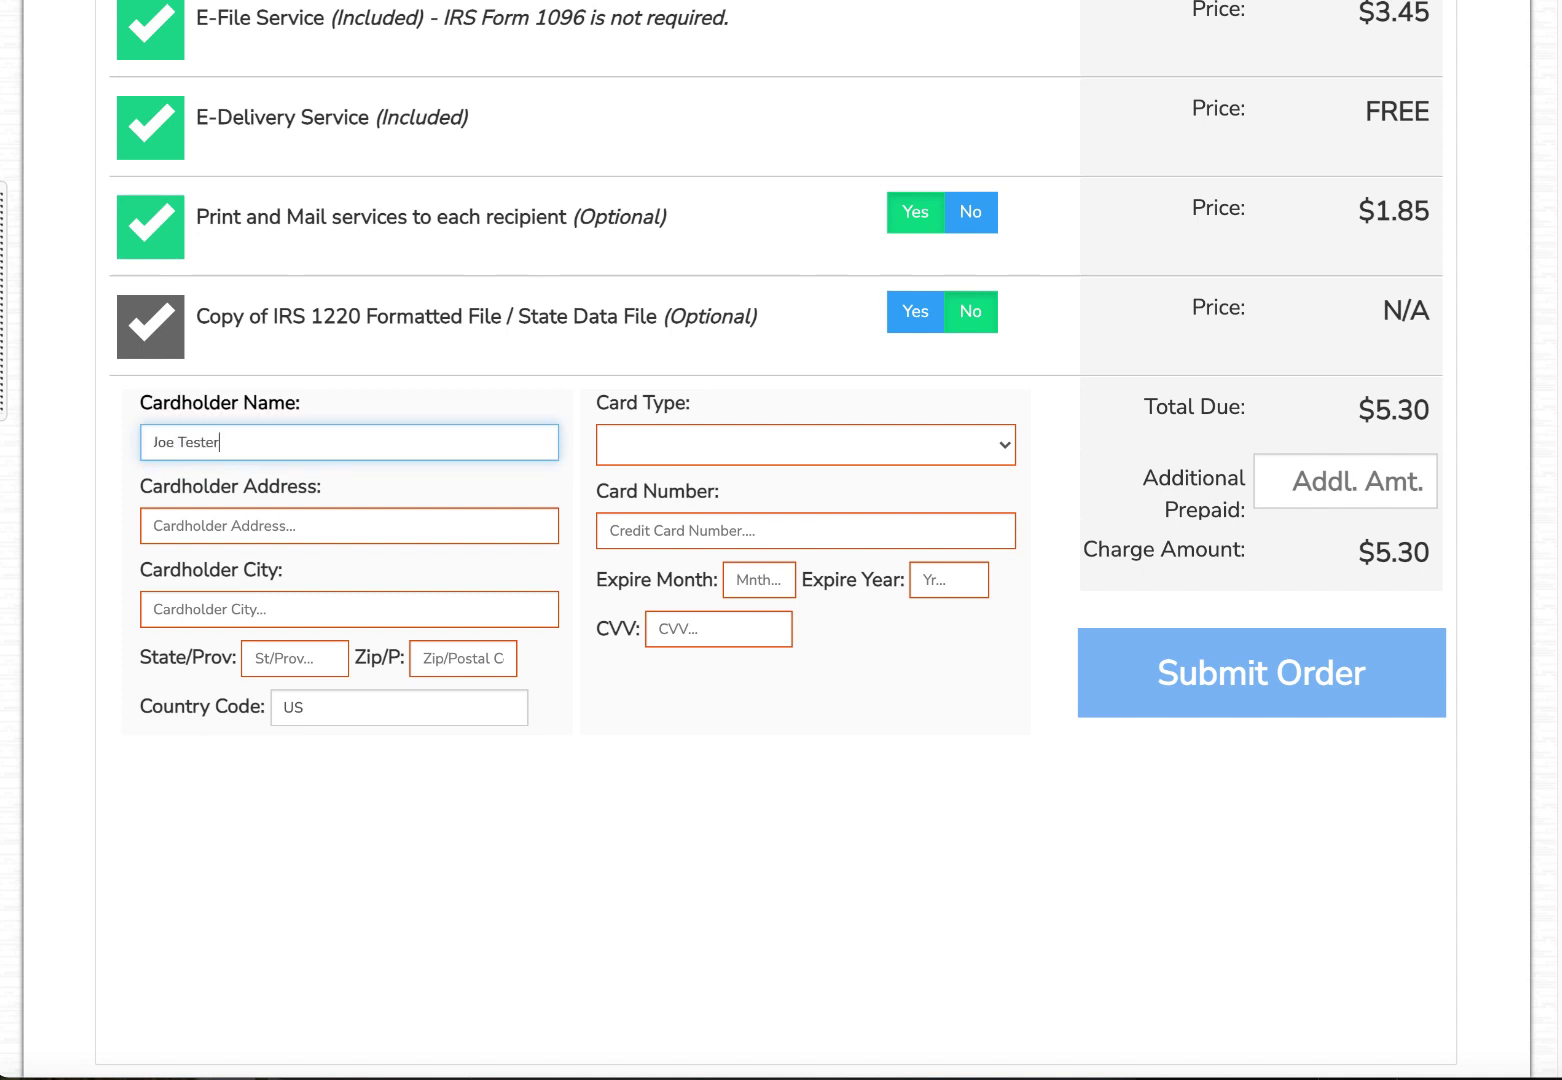
key("Tab")
type("123 NE Main St")
key("Tab")
type("Portland")
key("Tab")
type("OR")
key("Tab")
type("97055")
- Enter Visa card number, expiry date and security code, then submit the order
left_click(757, 430)
left_click(750, 477)
left_click(727, 532)
type("41111111111111")
key("Tab")
type("10")
key("Tab")
type("20")
key("Tab")
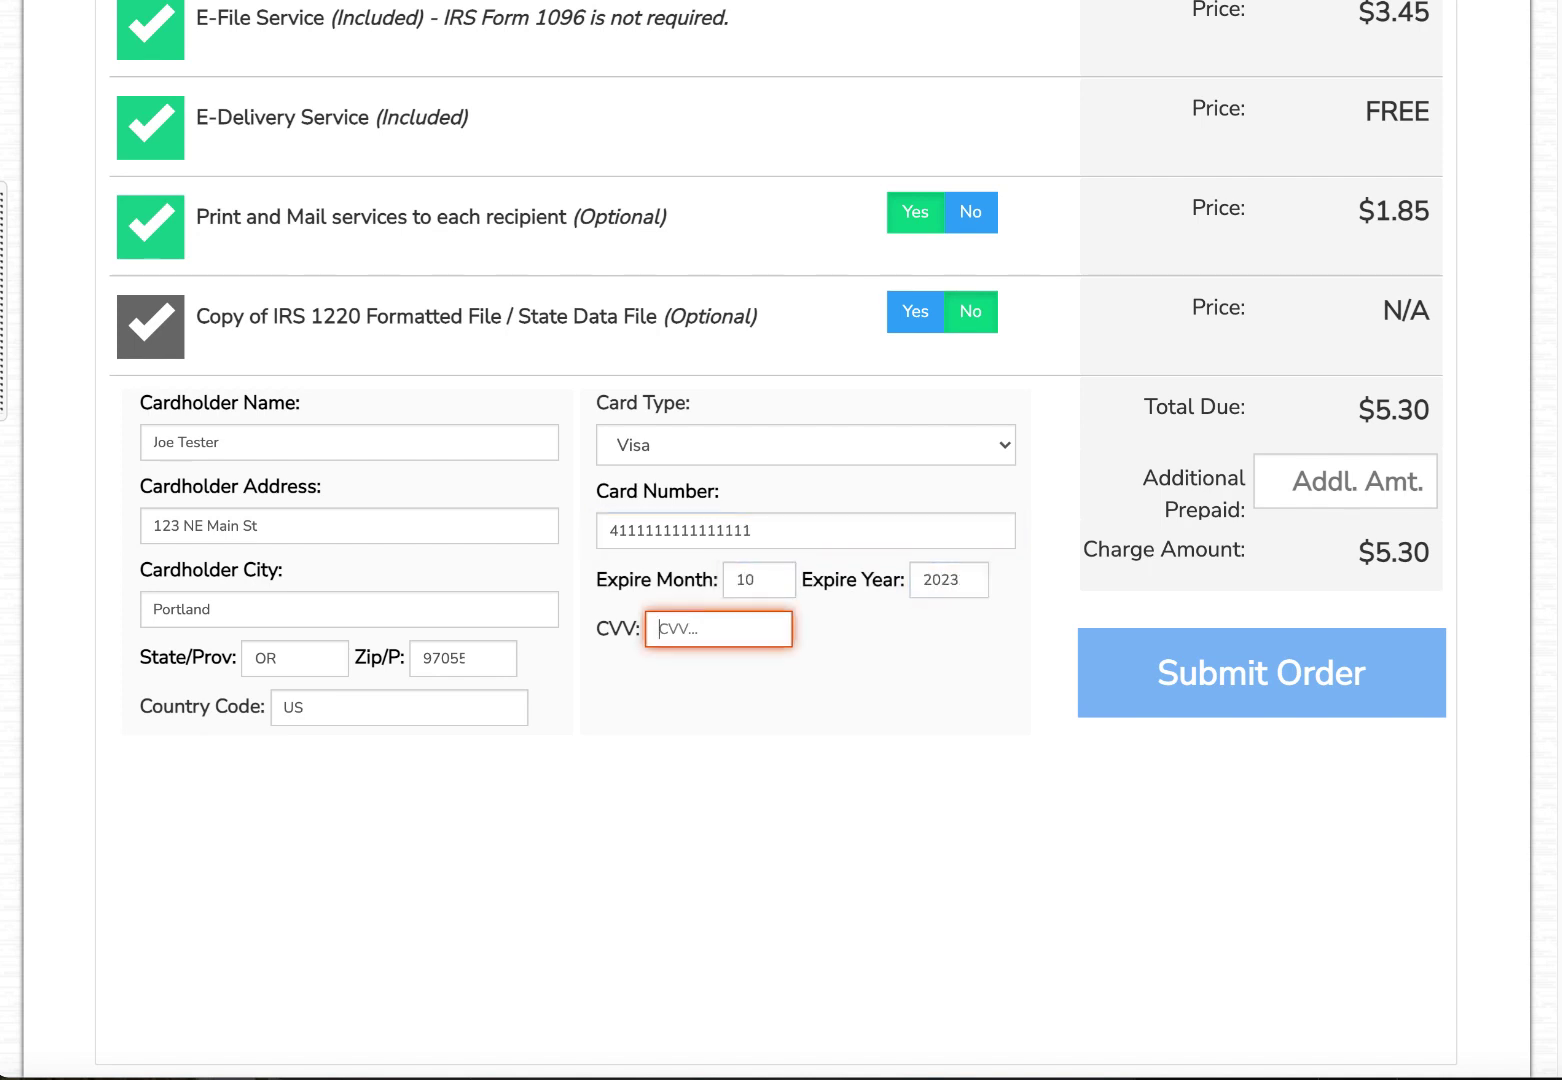
type("123")
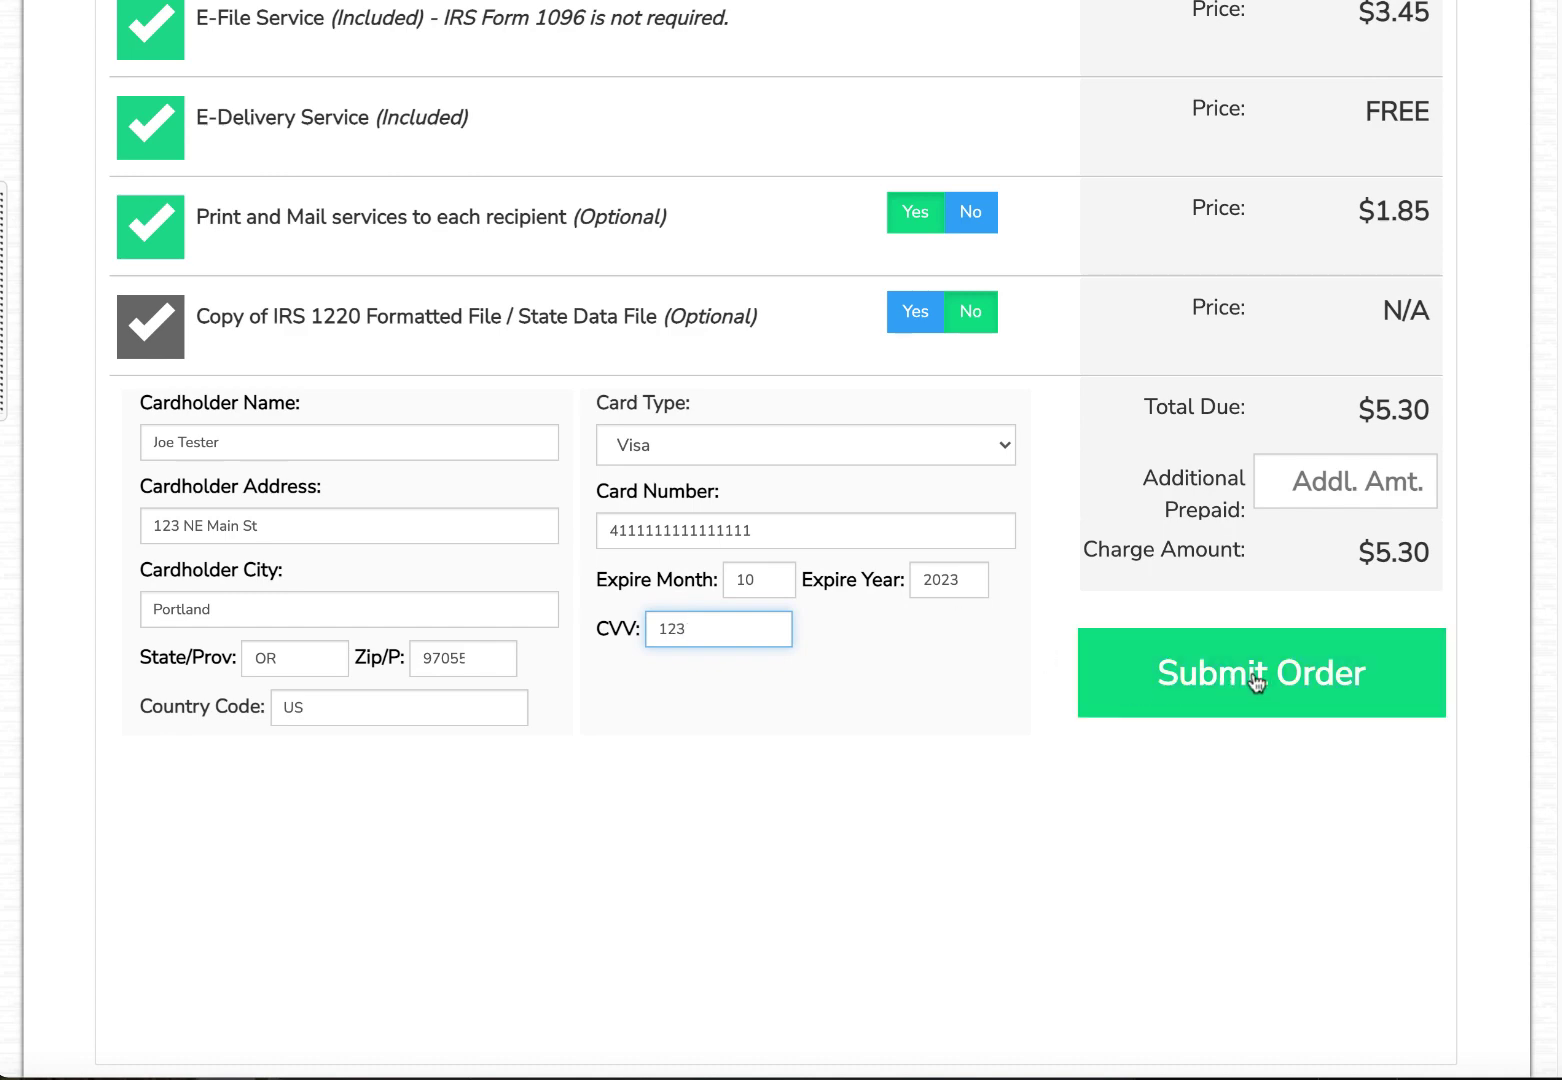
left_click(1258, 680)
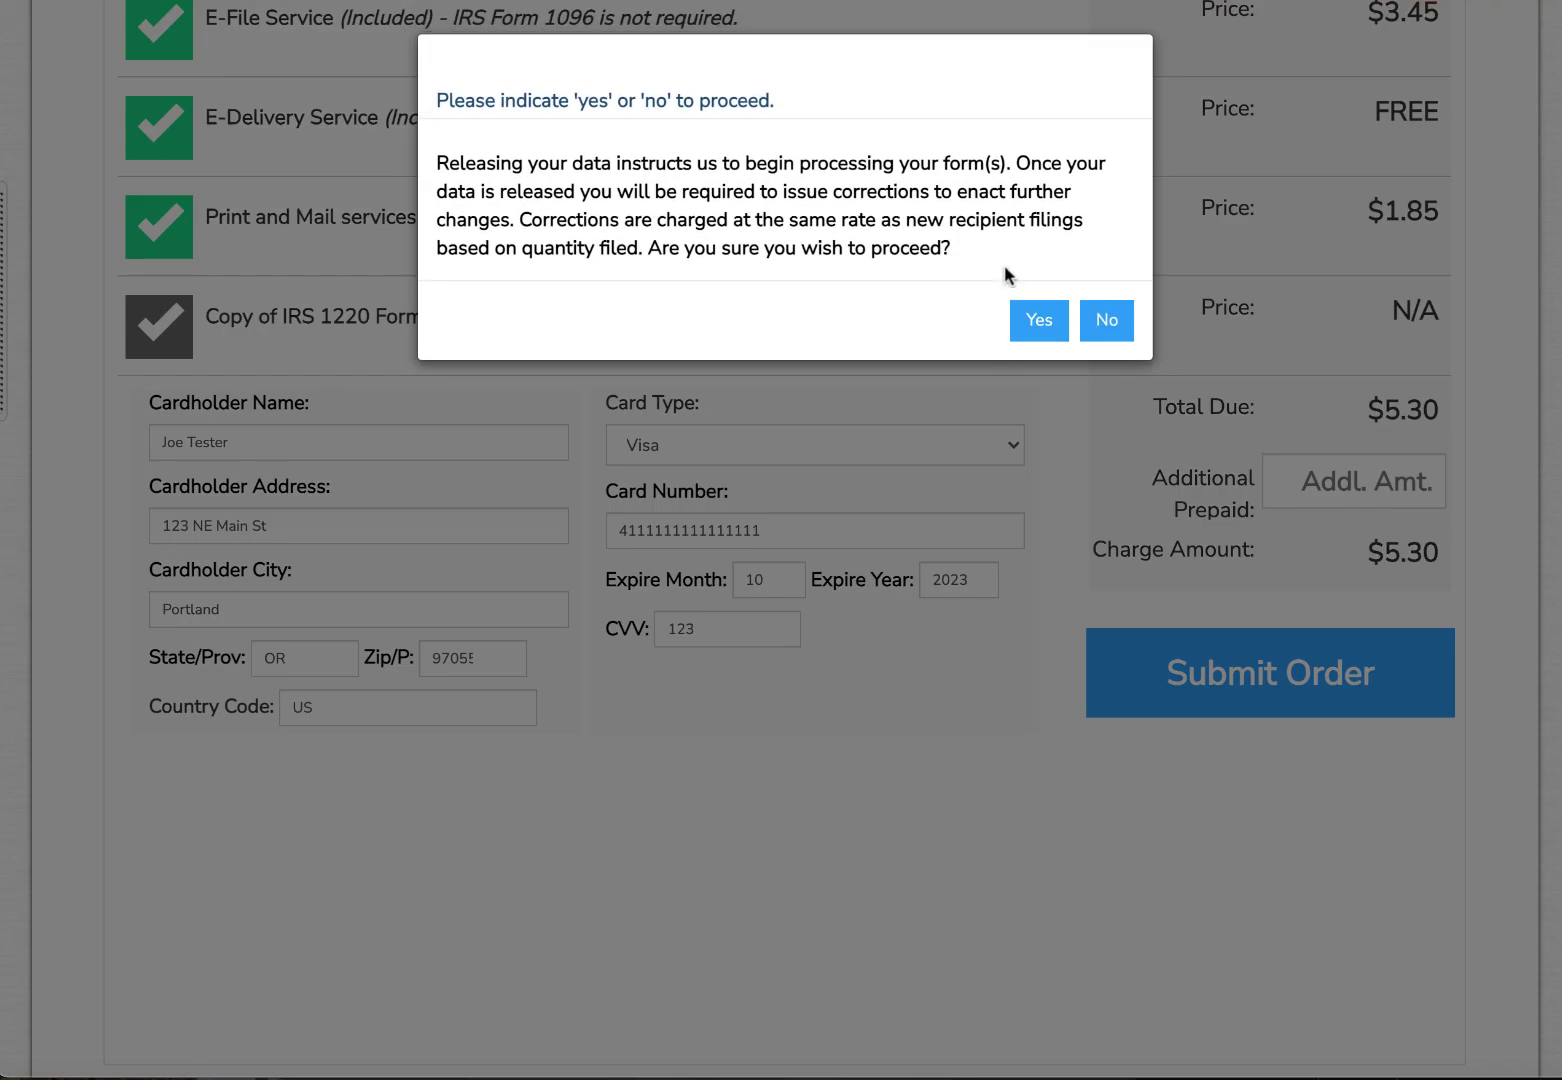
- Confirm the release, accept the Terms of Service, and review order 1506's confirmation
left_click(1039, 320)
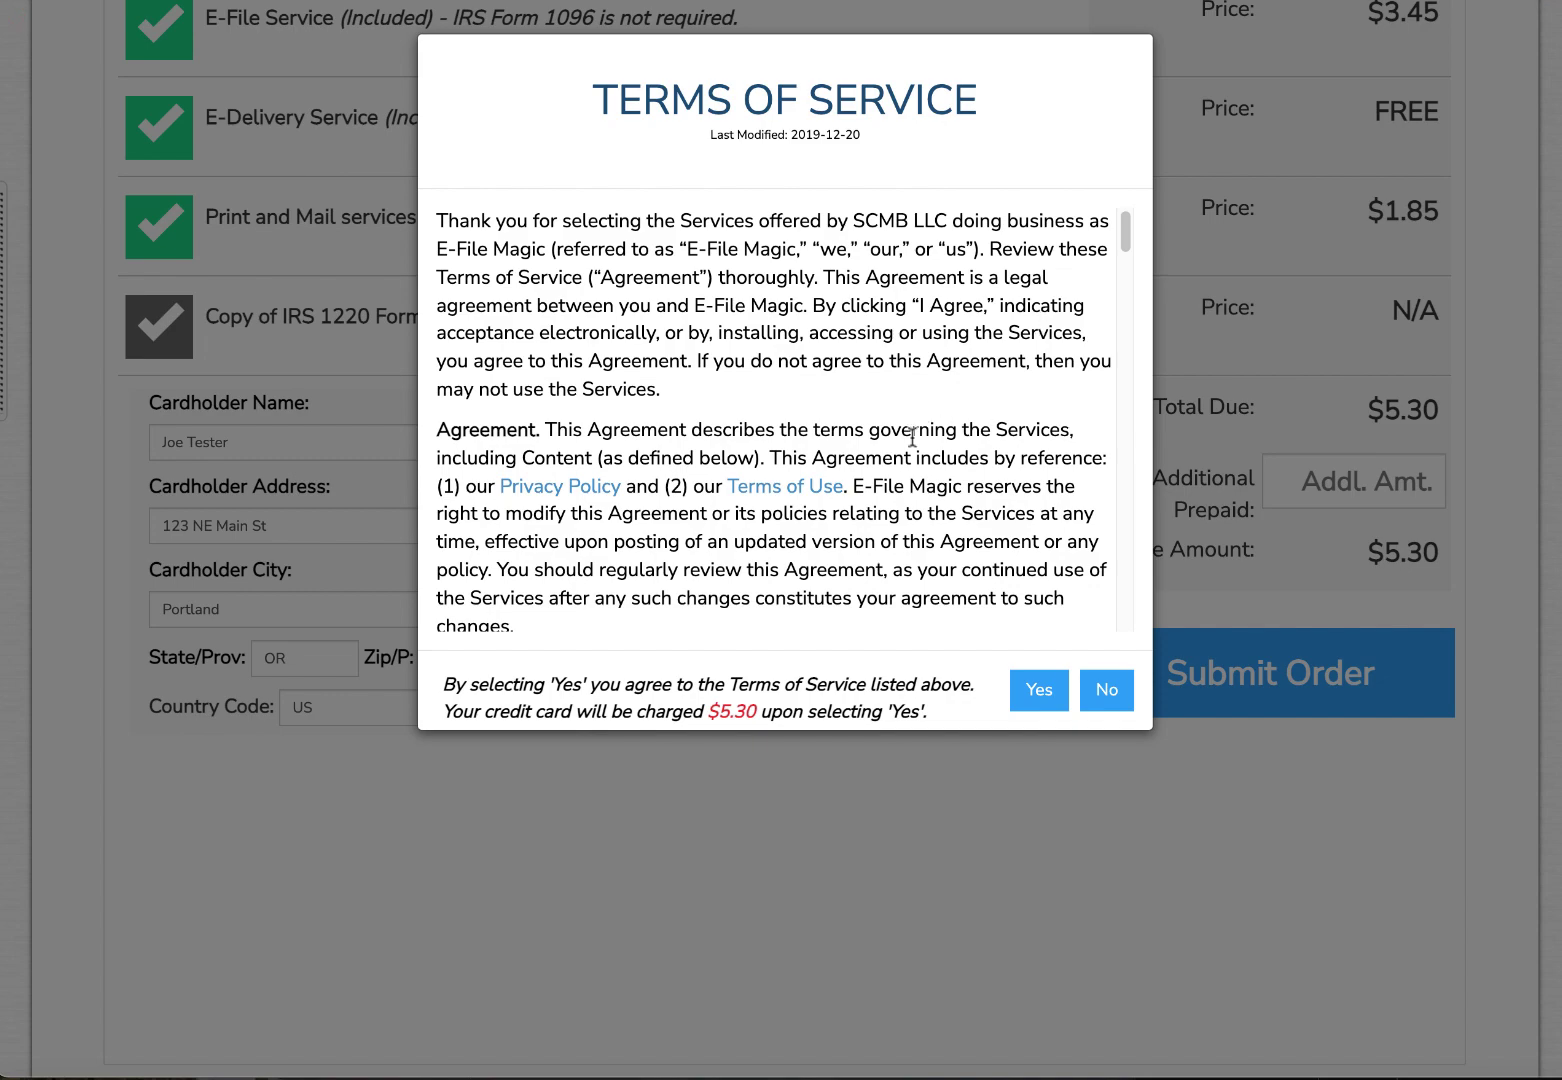
scroll(843, 450, "down", 15)
scroll(843, 450, "down", 10)
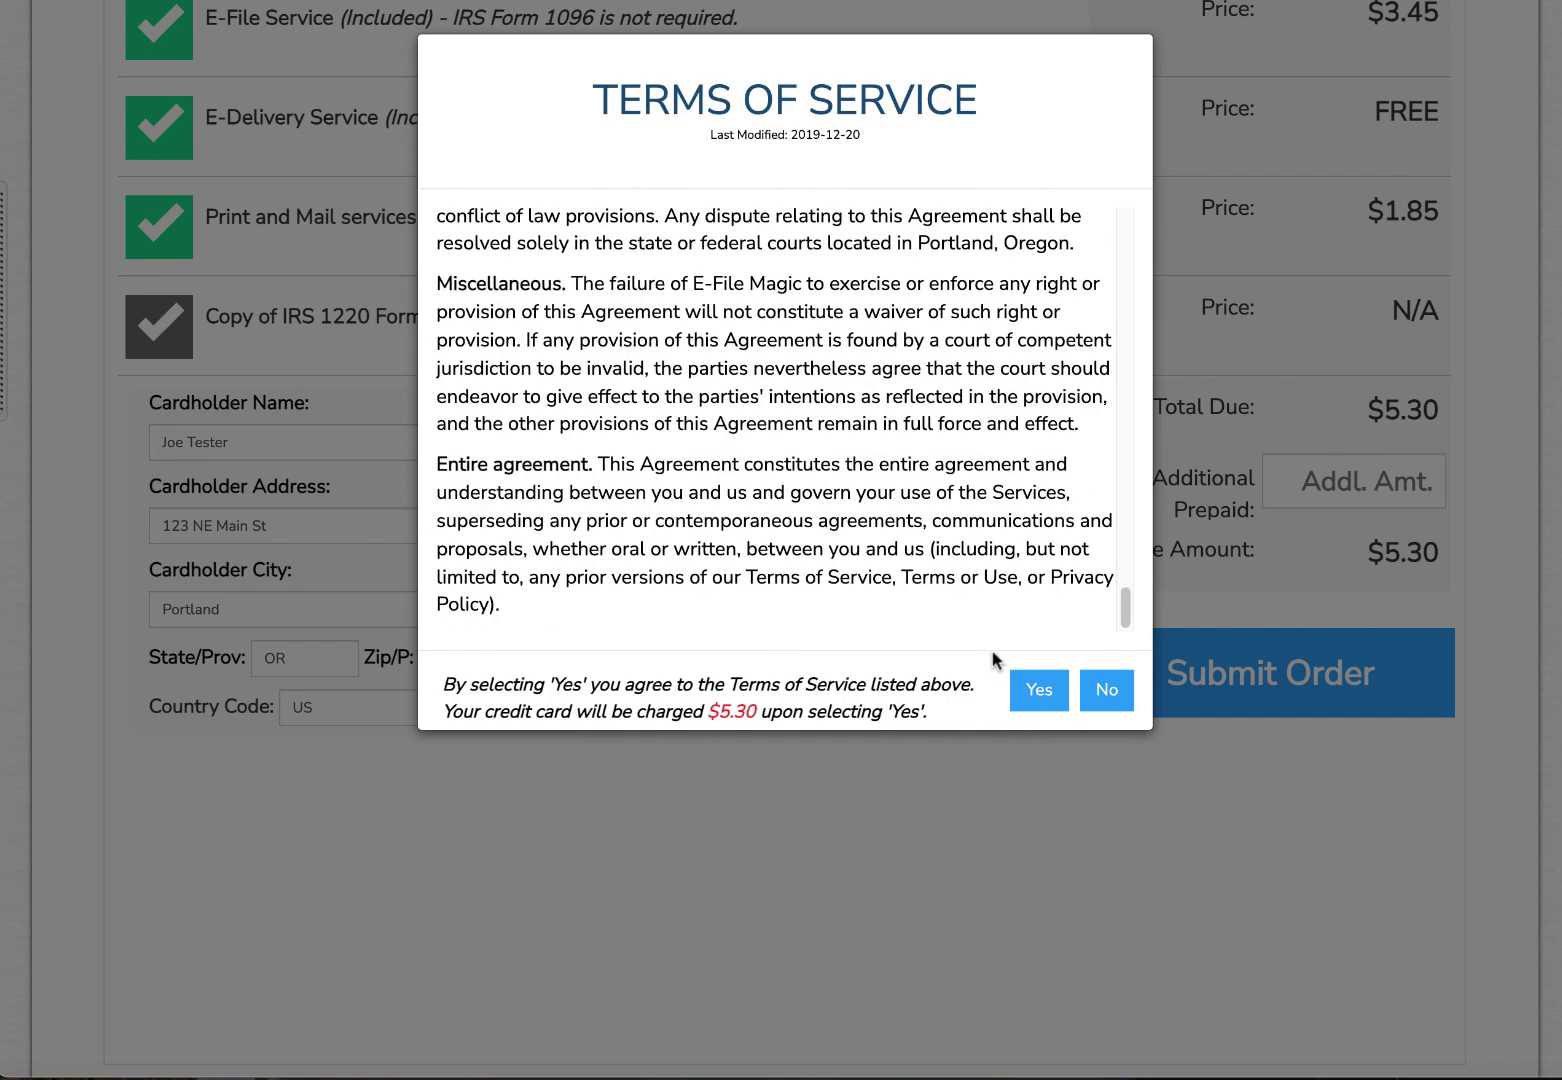
left_click(1038, 695)
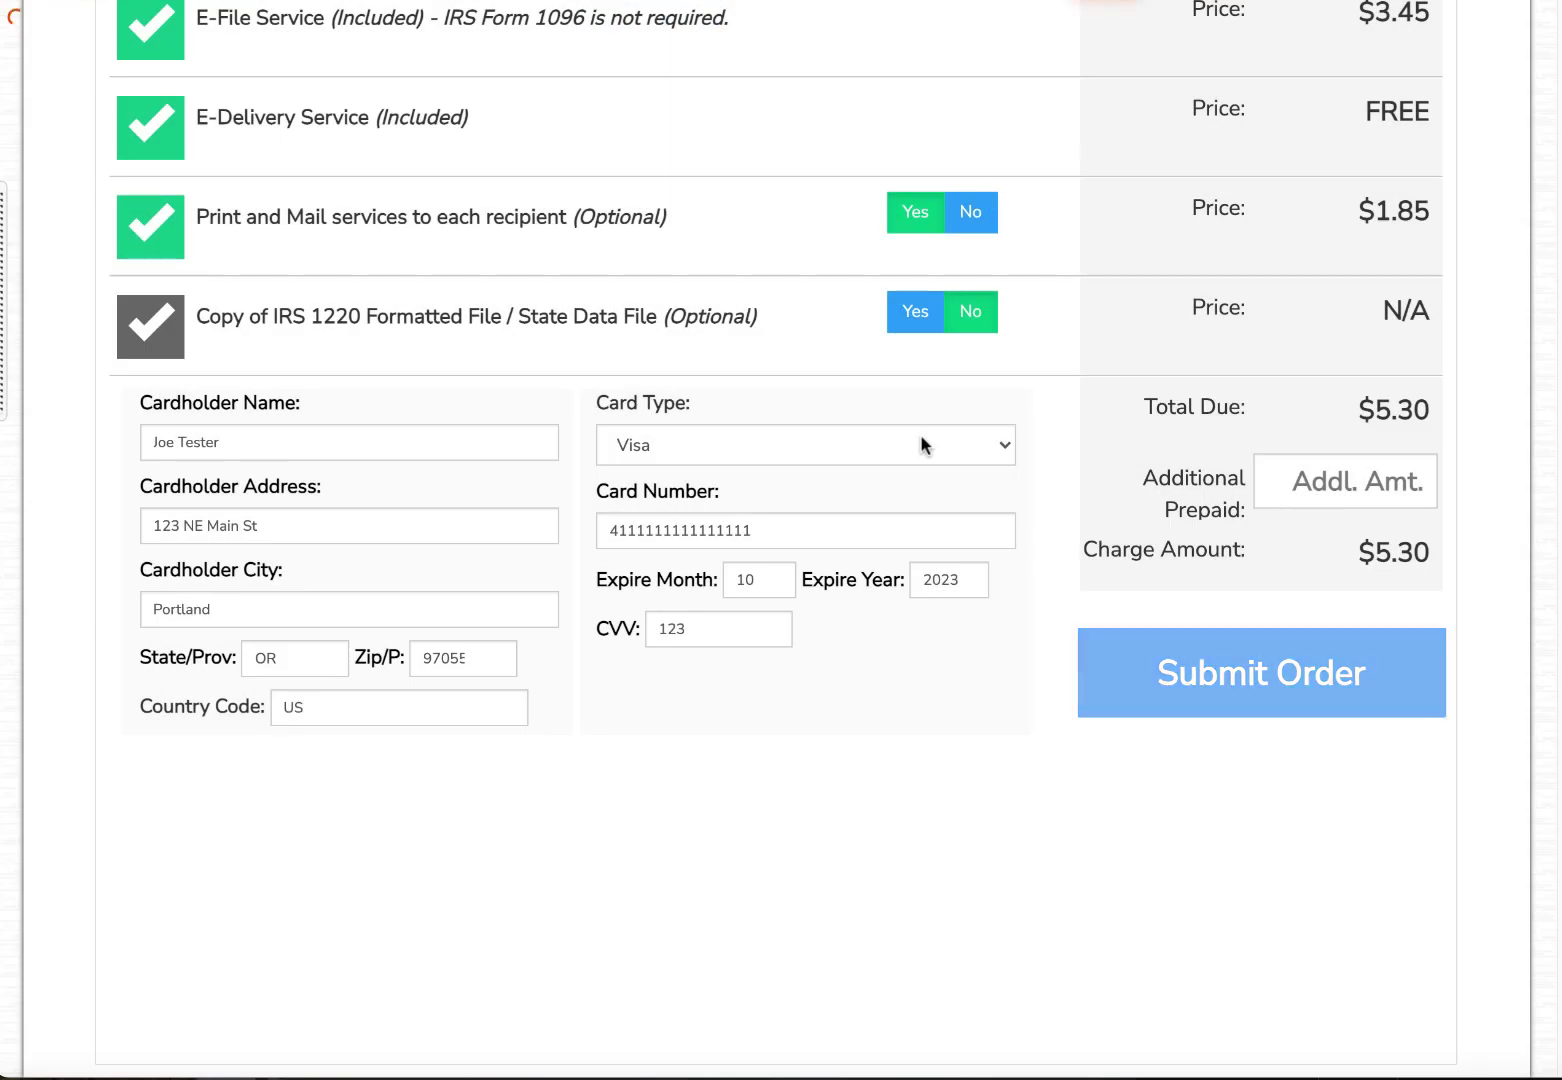
scroll(921, 445, "up", 4)
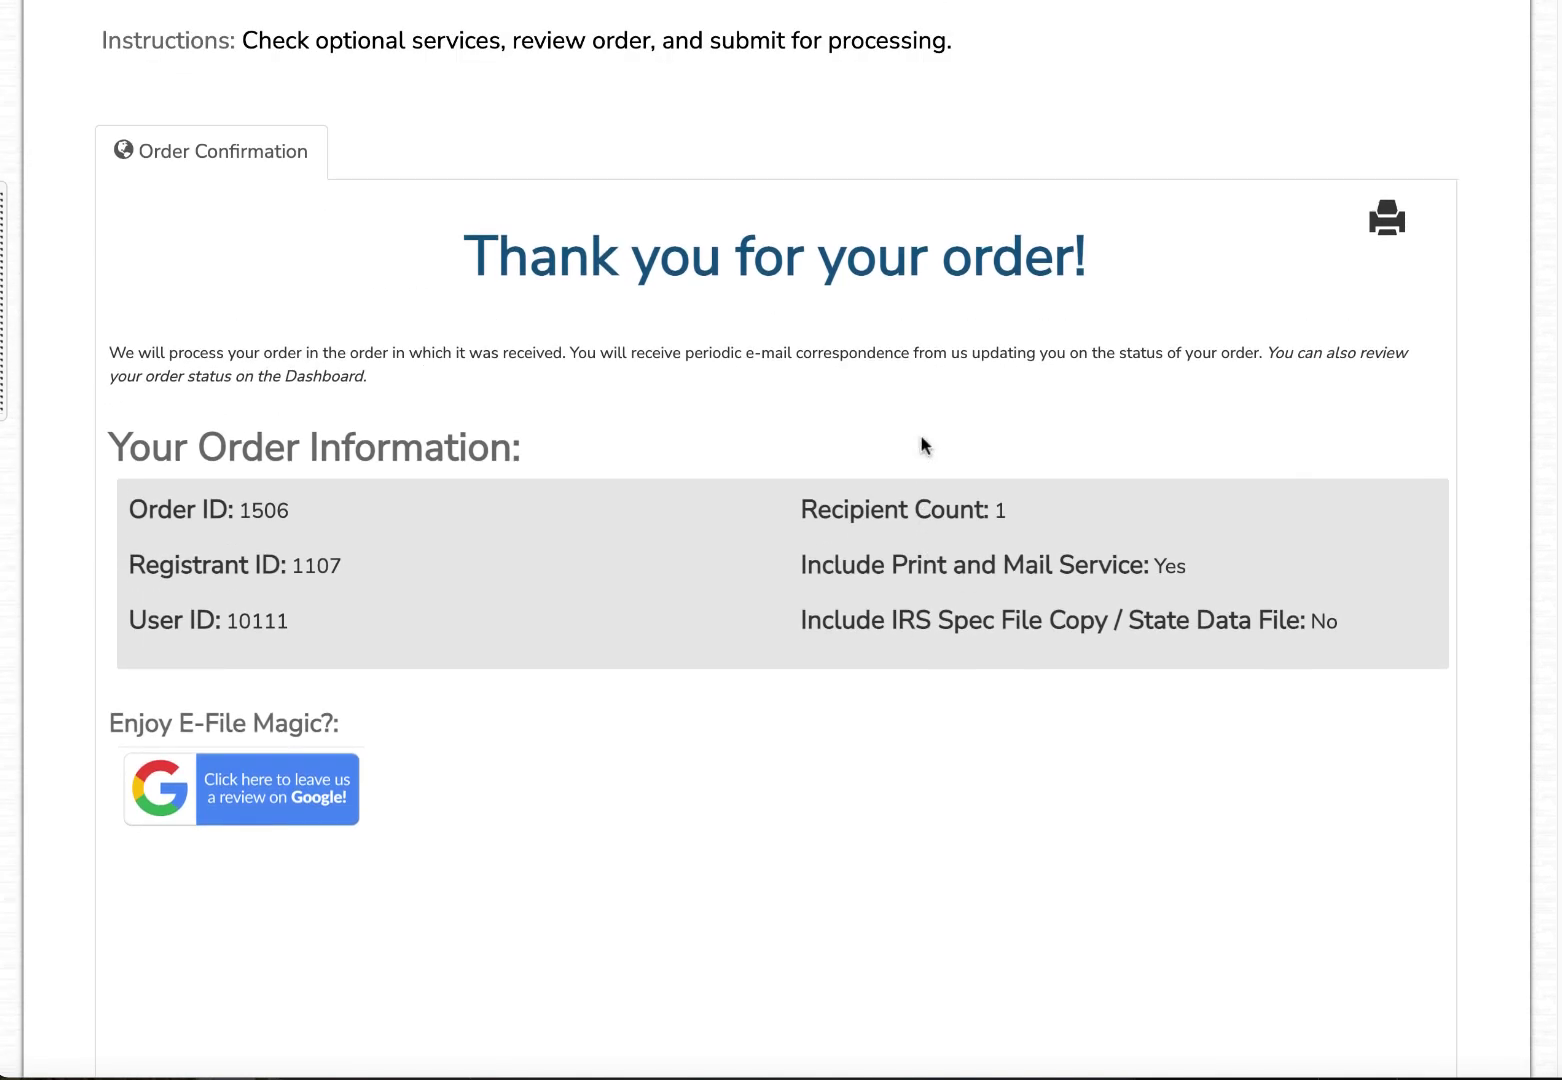
scroll(924, 445, "up", 1)
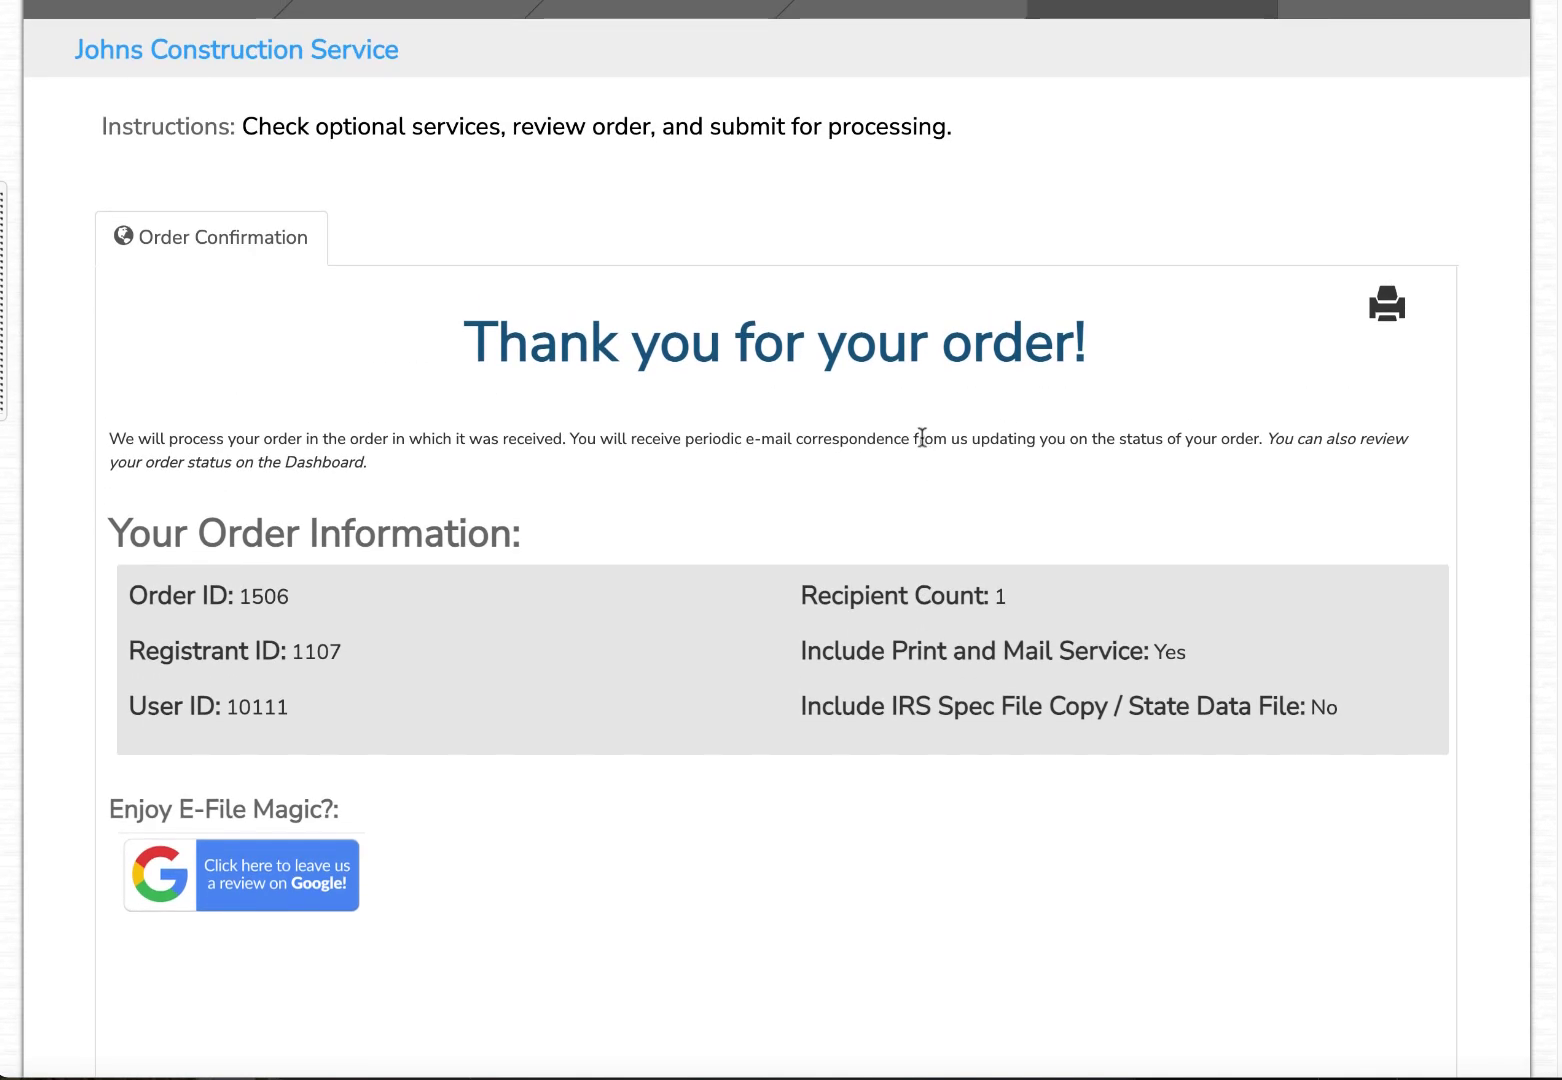
scroll(921, 436, "up", 1)
scroll(921, 436, "up", 1)
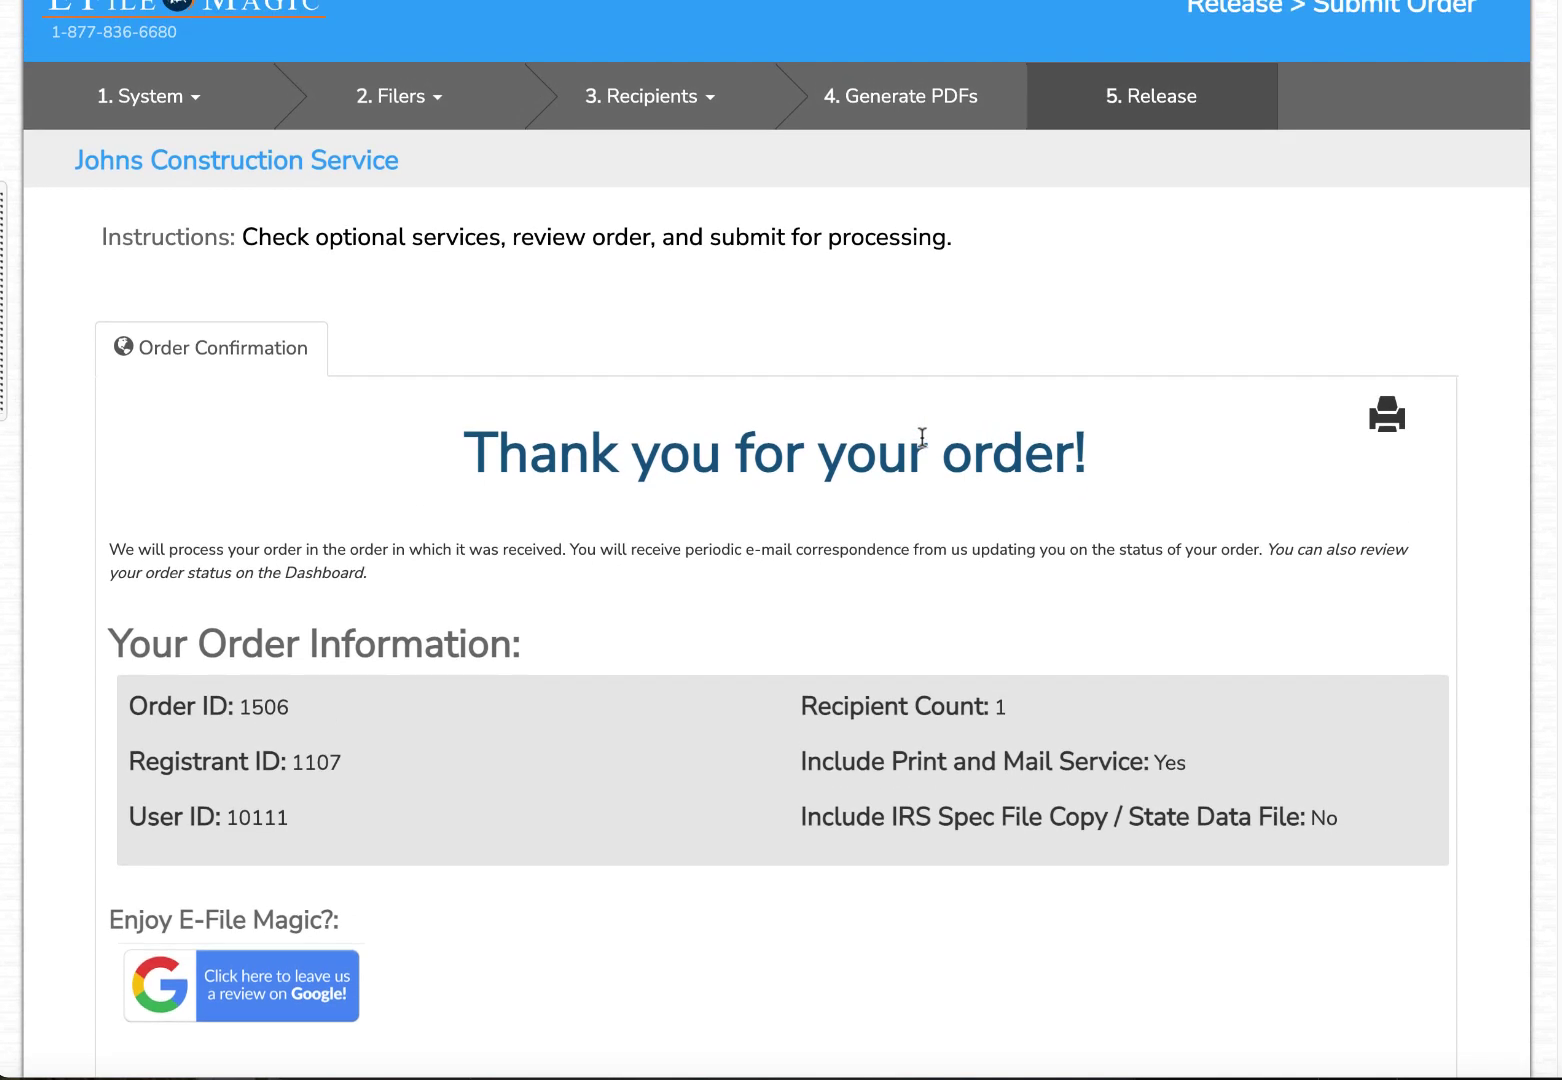